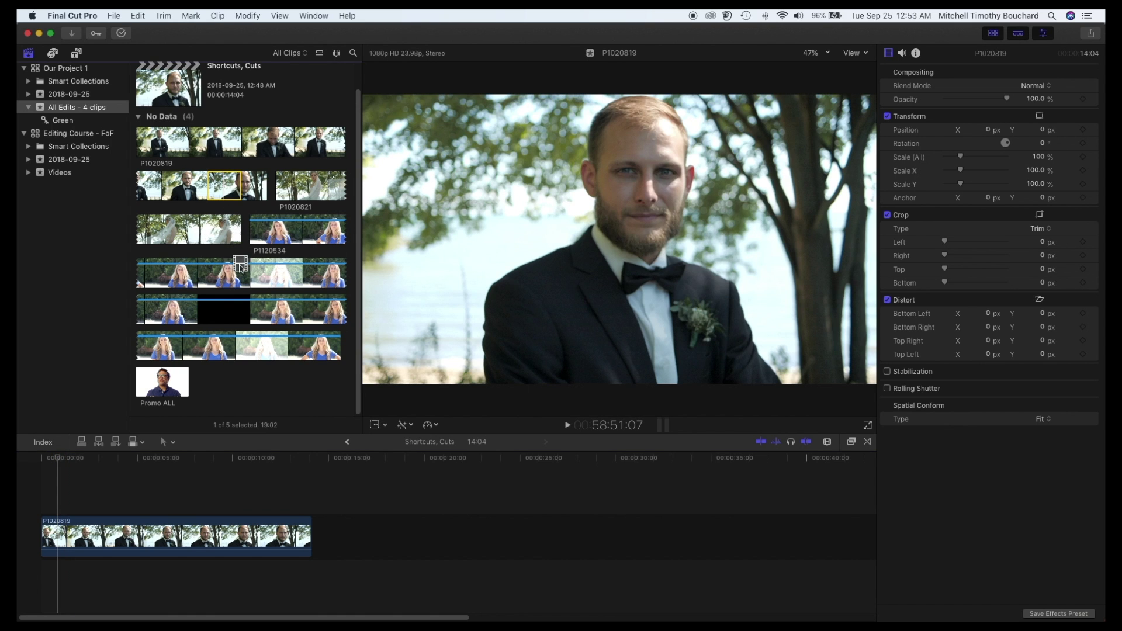
# Load the groom clip P1020819 into the viewer and check the background tasks
pyautogui.click(228, 187)
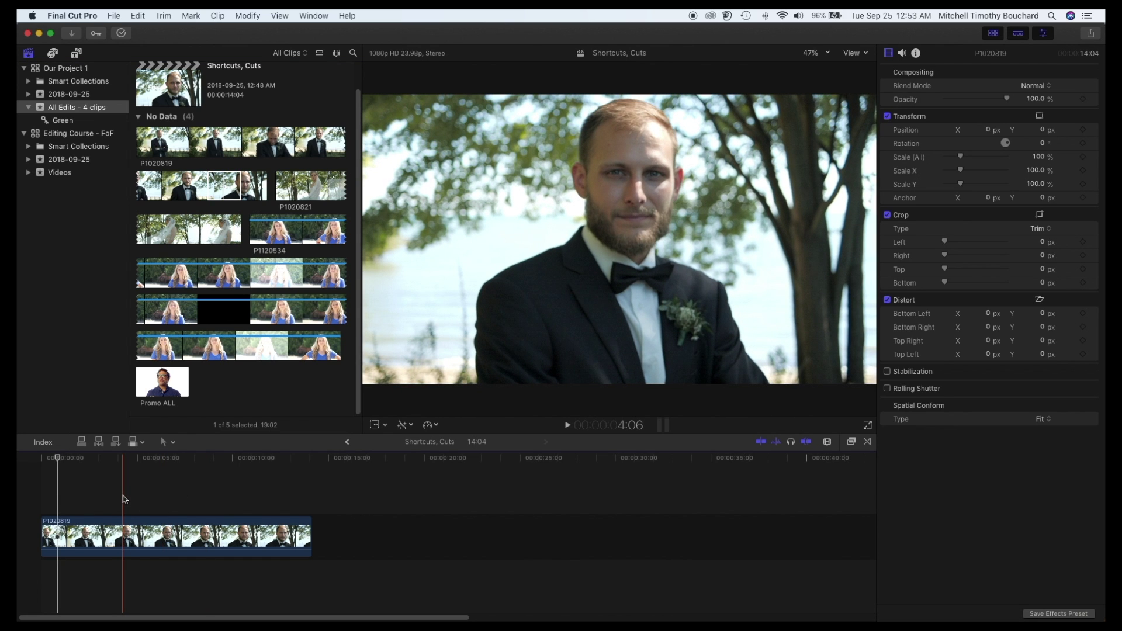
pyautogui.press('super+9')
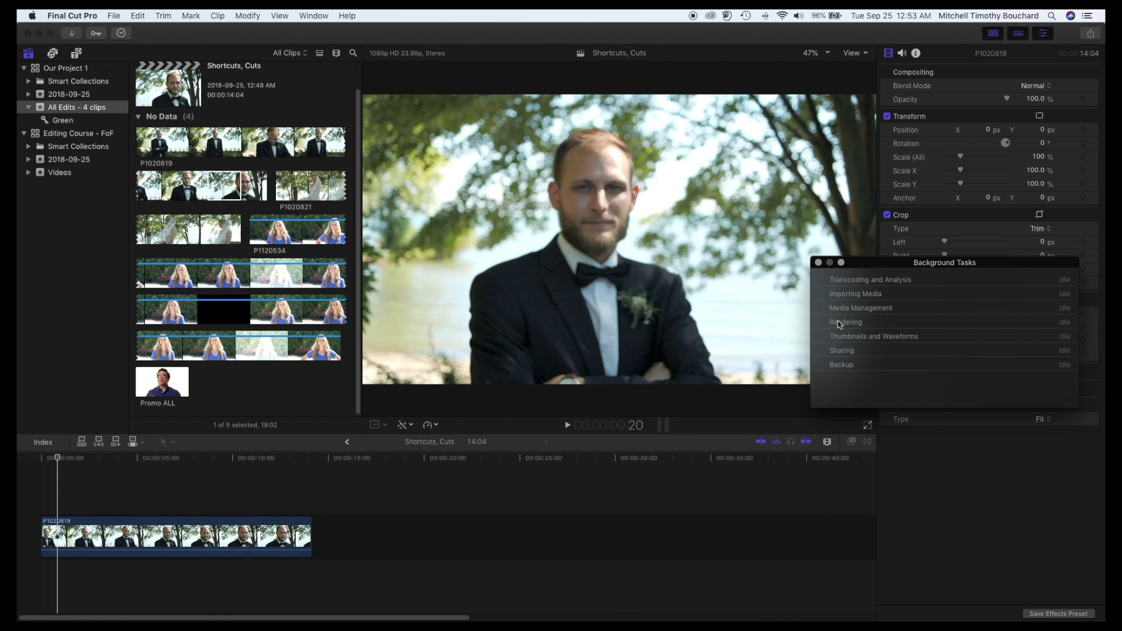
pyautogui.click(819, 263)
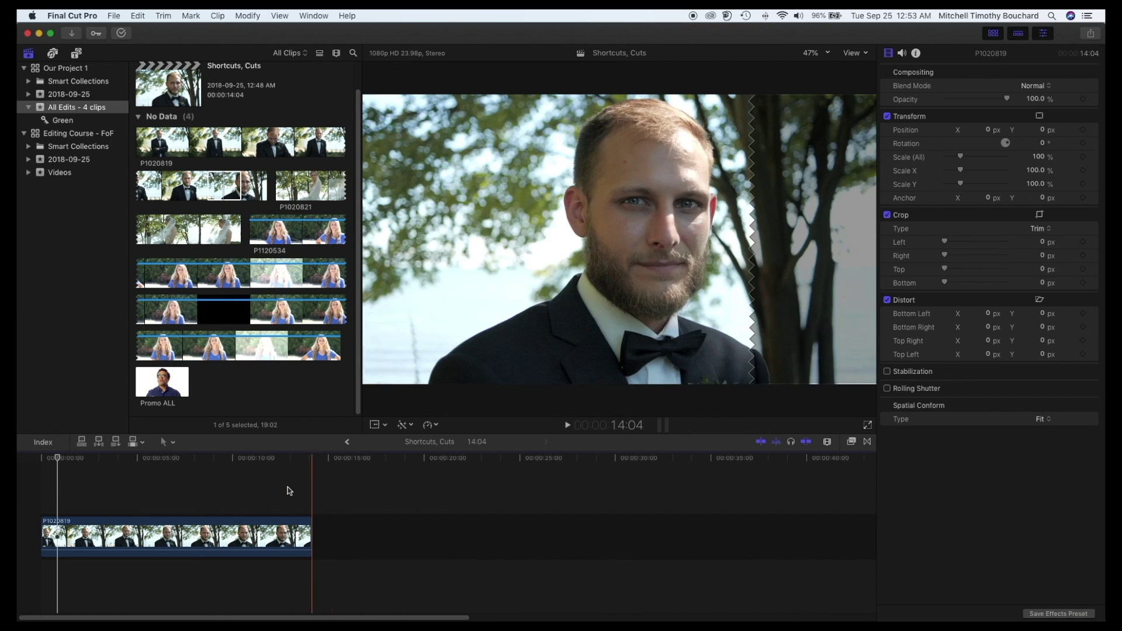
# Blade the groom clip at about 9:22 and delete the tail piece, shortening the project to 9:19
pyautogui.moveTo(50, 462); pyautogui.dragTo(260, 475)
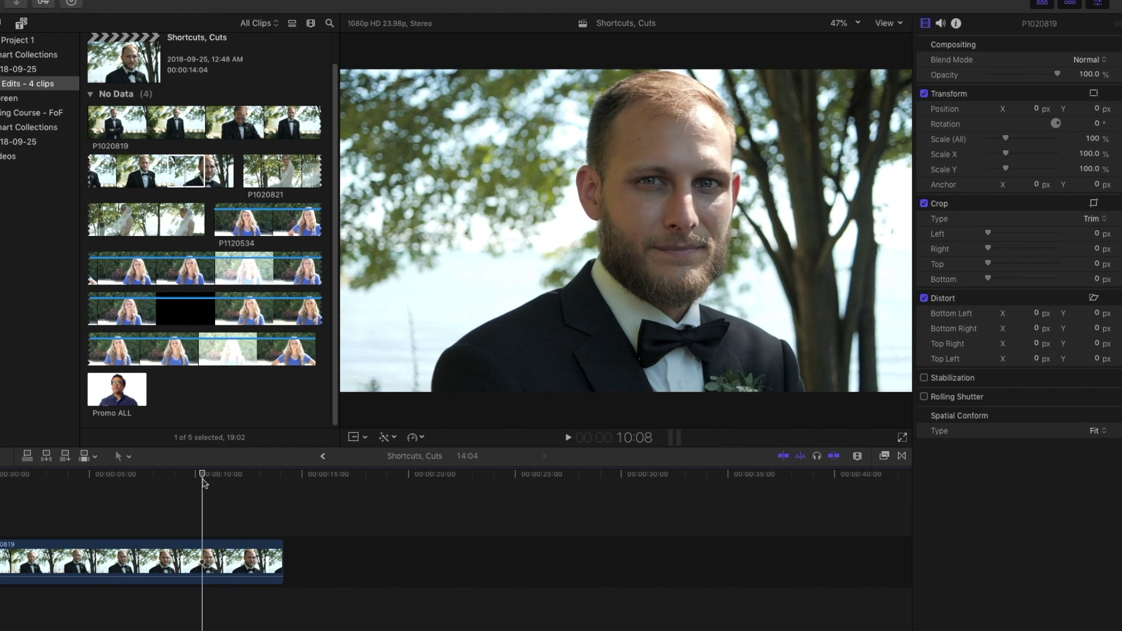
pyautogui.press('Left')
pyautogui.press('Left')
pyautogui.press('Left')
pyautogui.press('Left')
pyautogui.press('Left')
pyautogui.press('Left')
pyautogui.press('Left')
pyautogui.press('Left')
pyautogui.press('Left')
pyautogui.press('Left')
pyautogui.press('b')
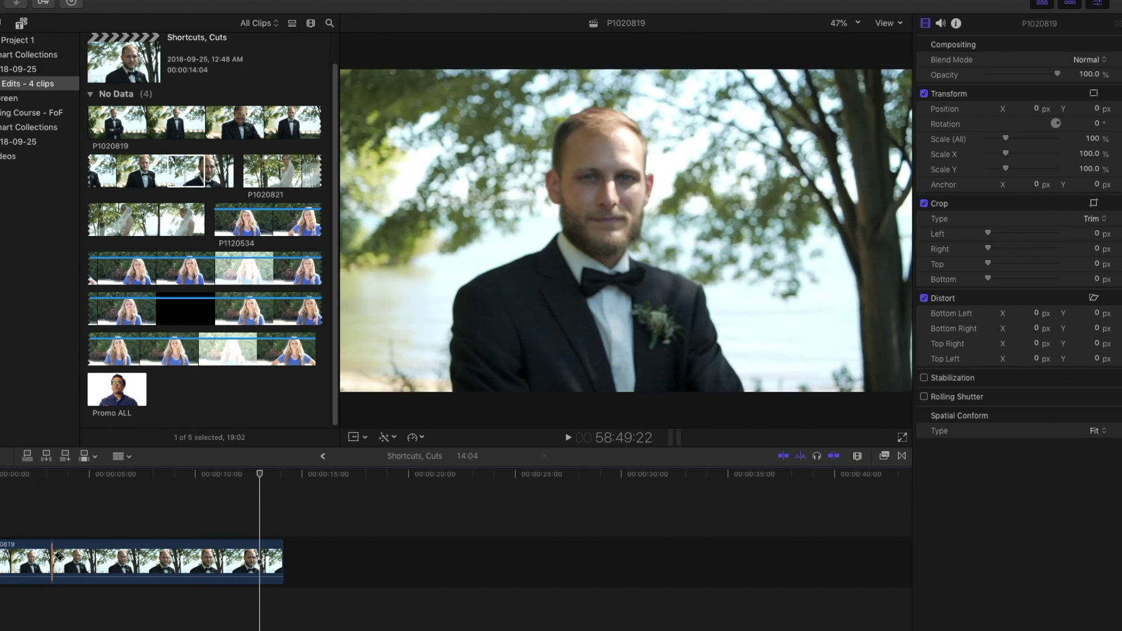
pyautogui.click(85, 555)
pyautogui.press('a')
pyautogui.click(44, 555)
pyautogui.press('Delete')
pyautogui.press('cmd+4')
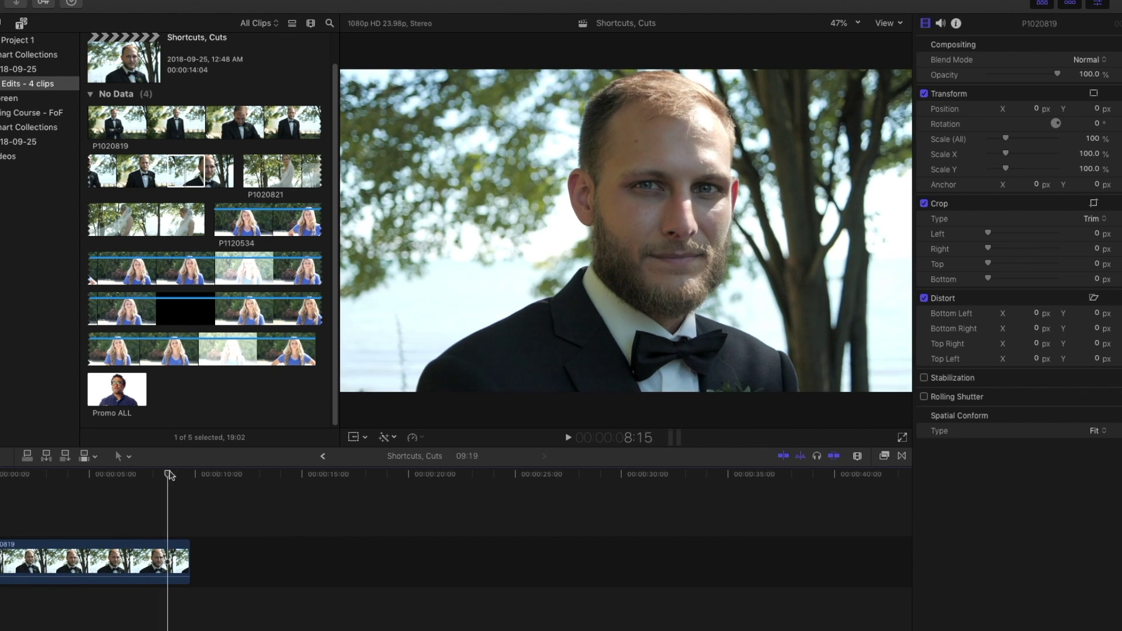
# Play the groom clip from the start to review it
pyautogui.click(191, 475)
pyautogui.moveTo(192, 476); pyautogui.dragTo(23, 495)
pyautogui.press('space')
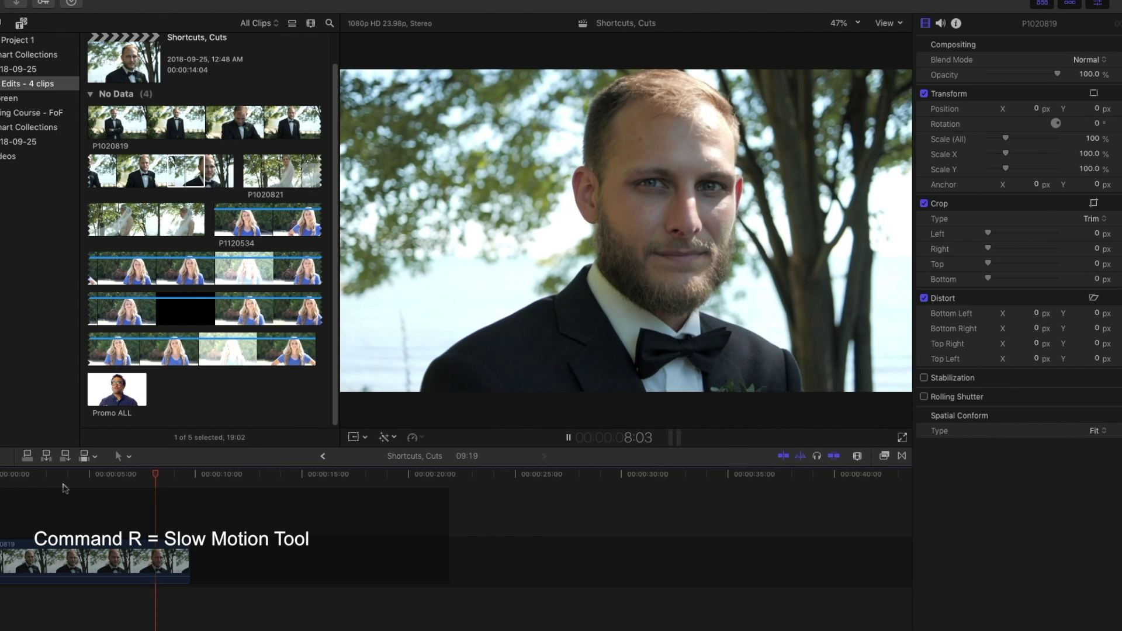
pyautogui.press('space')
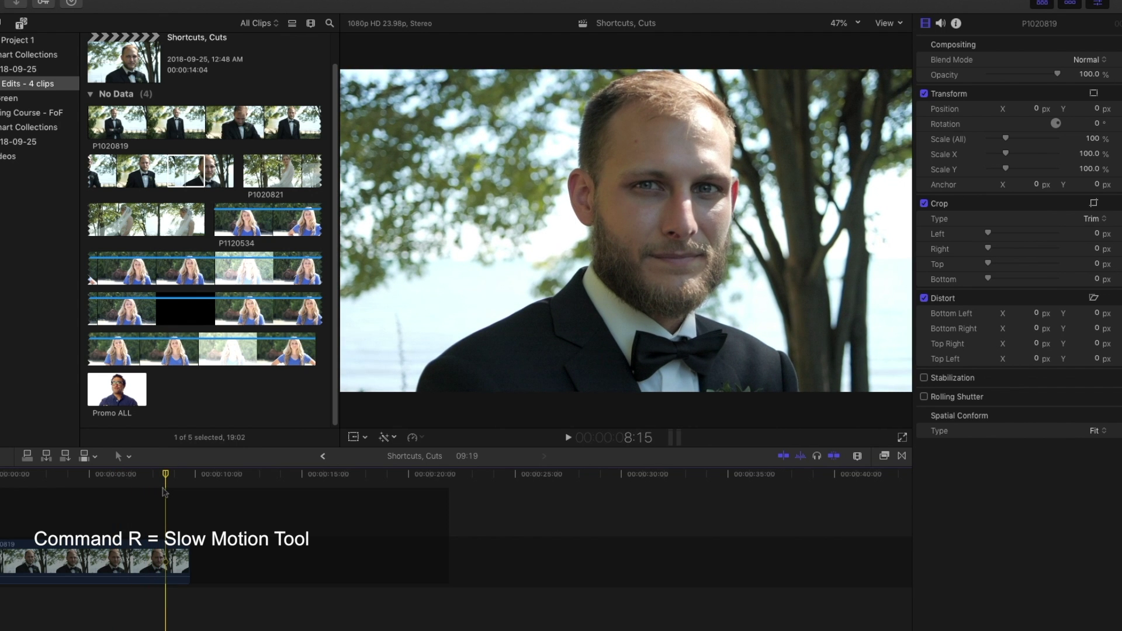
# Add a marker at 9:01 on the groom clip and name it 'This Sho…'
pyautogui.moveTo(166, 478); pyautogui.dragTo(177, 480)
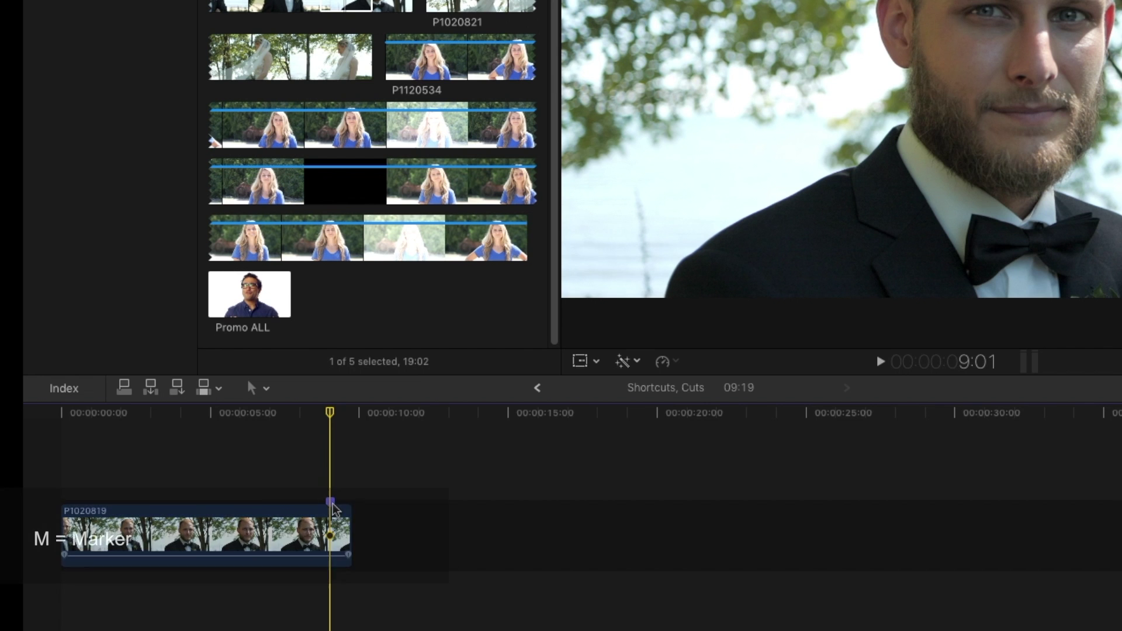
pyautogui.moveTo(323, 413); pyautogui.dragTo(277, 414)
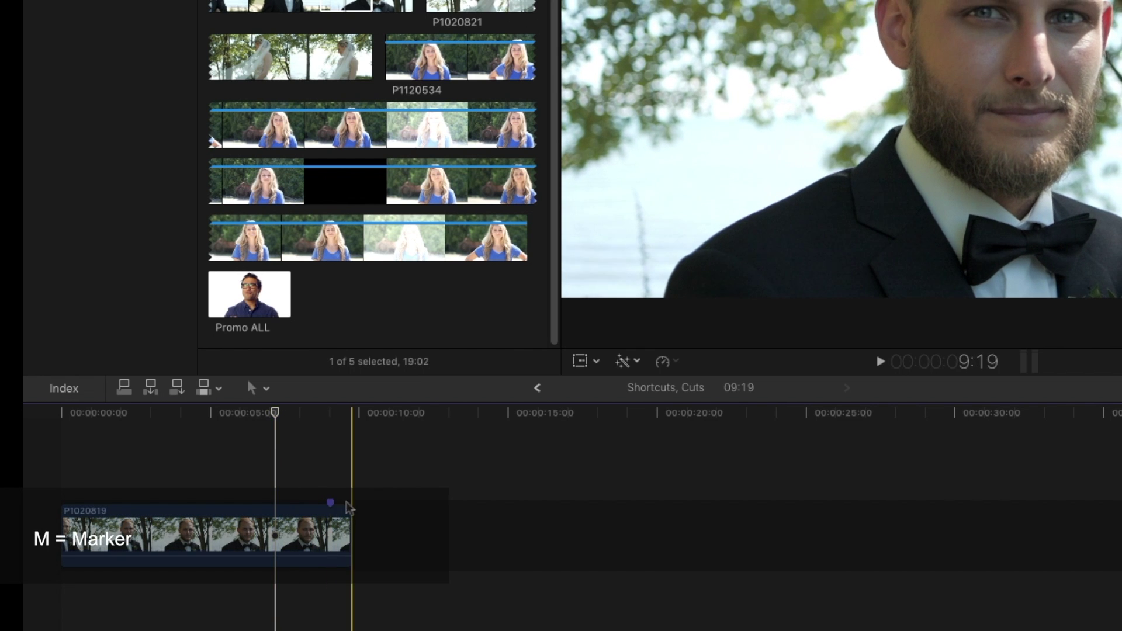
pyautogui.press('m')
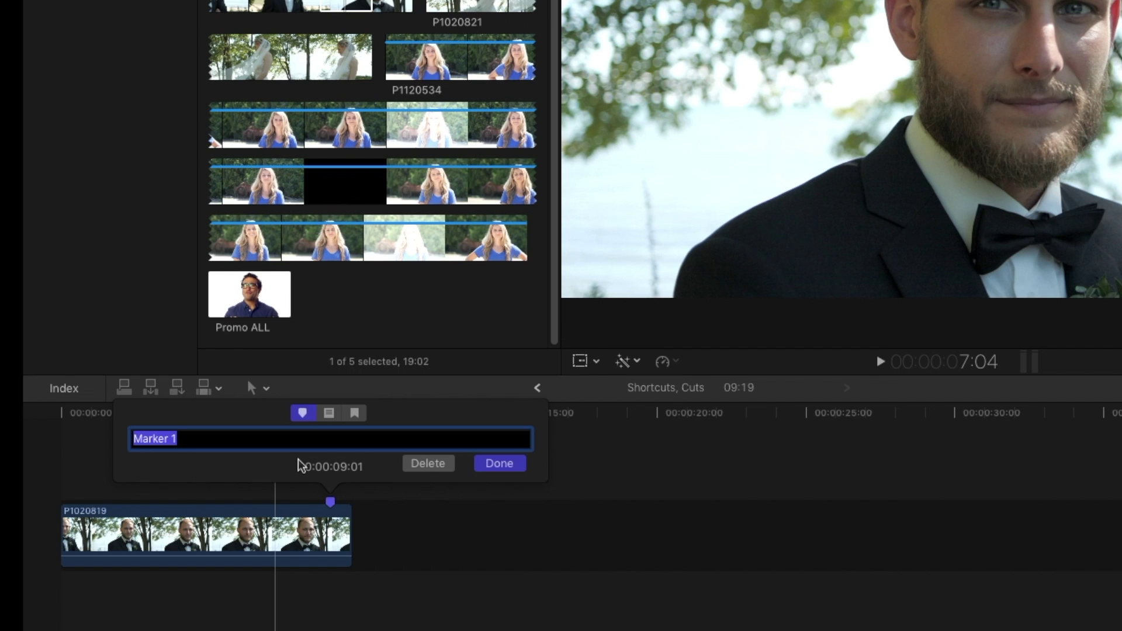
pyautogui.write('This S')
pyautogui.write('ho')
pyautogui.press('Return')
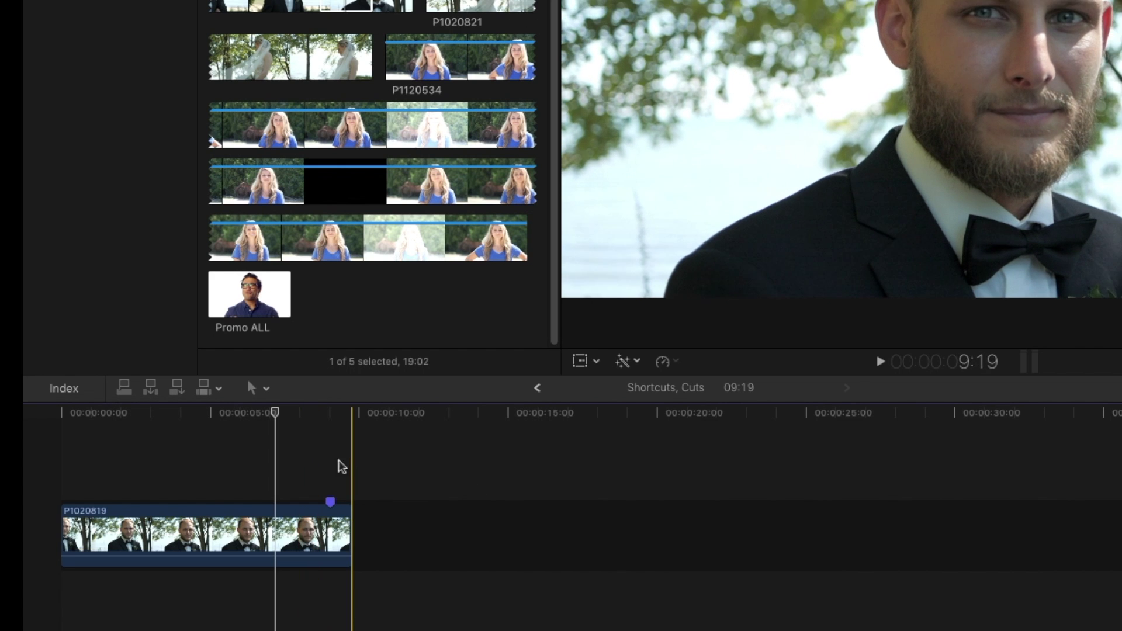
pyautogui.click(333, 471)
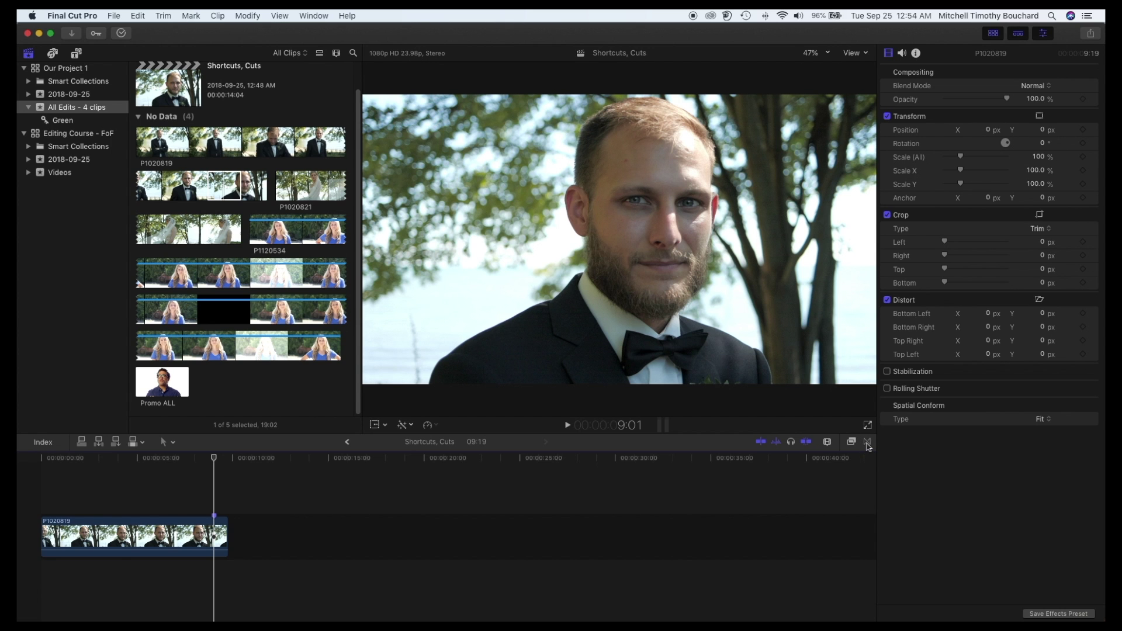
# Add a Cross Dissolve to the groom clip's end, preview the fade-out, and lengthen it
pyautogui.click(867, 443)
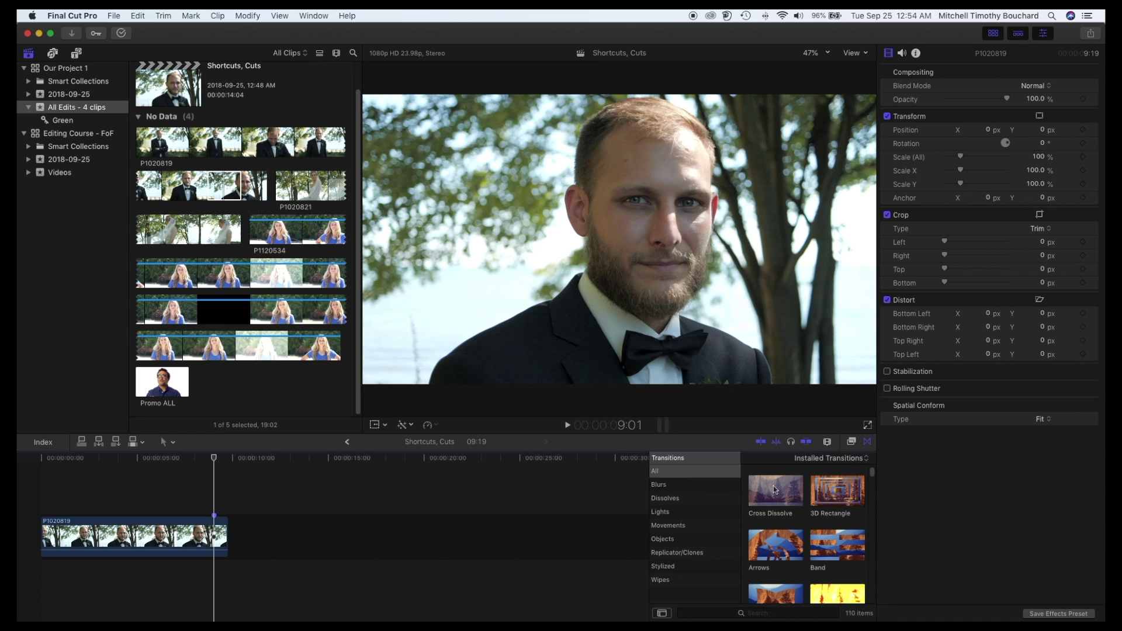
pyautogui.moveTo(774, 490); pyautogui.dragTo(222, 535)
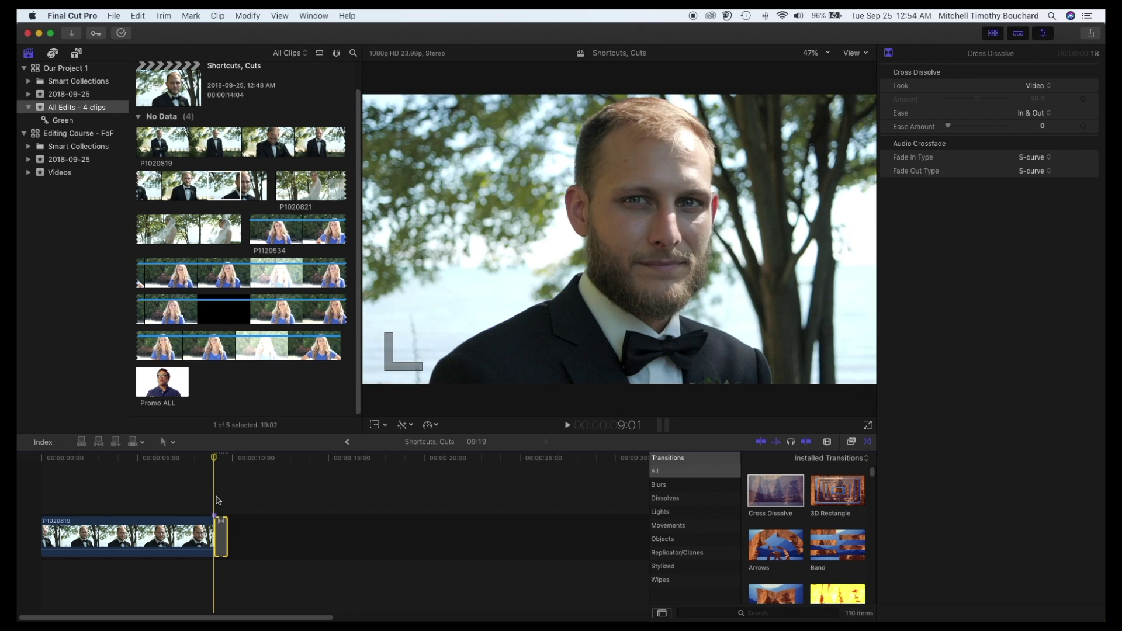
pyautogui.press('space')
pyautogui.hotkey('shift', '/')
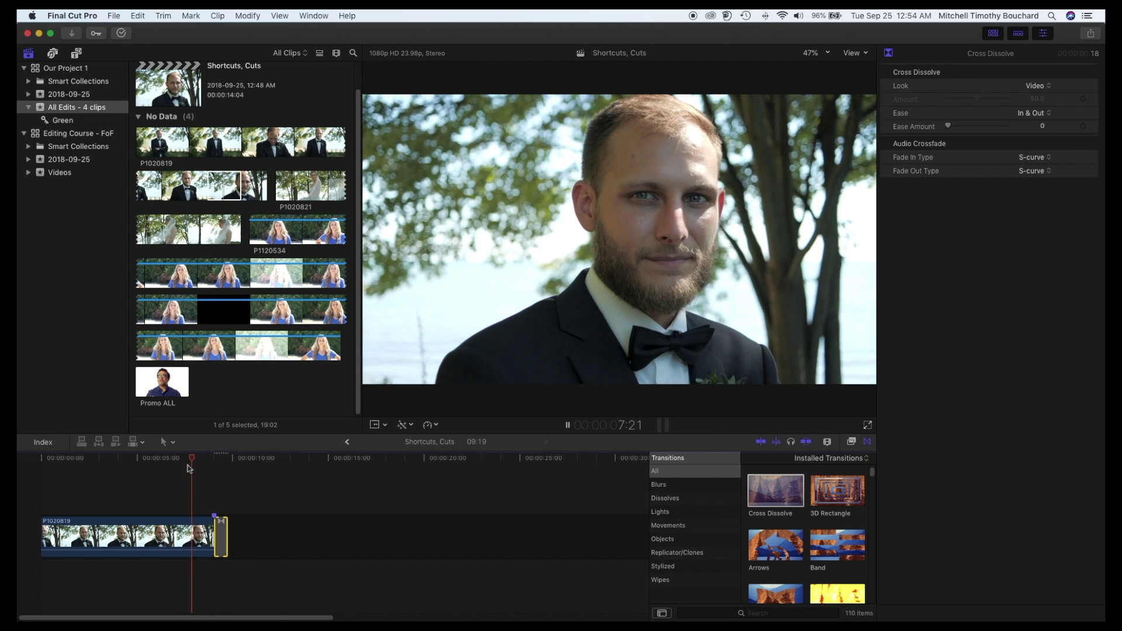
pyautogui.press('space')
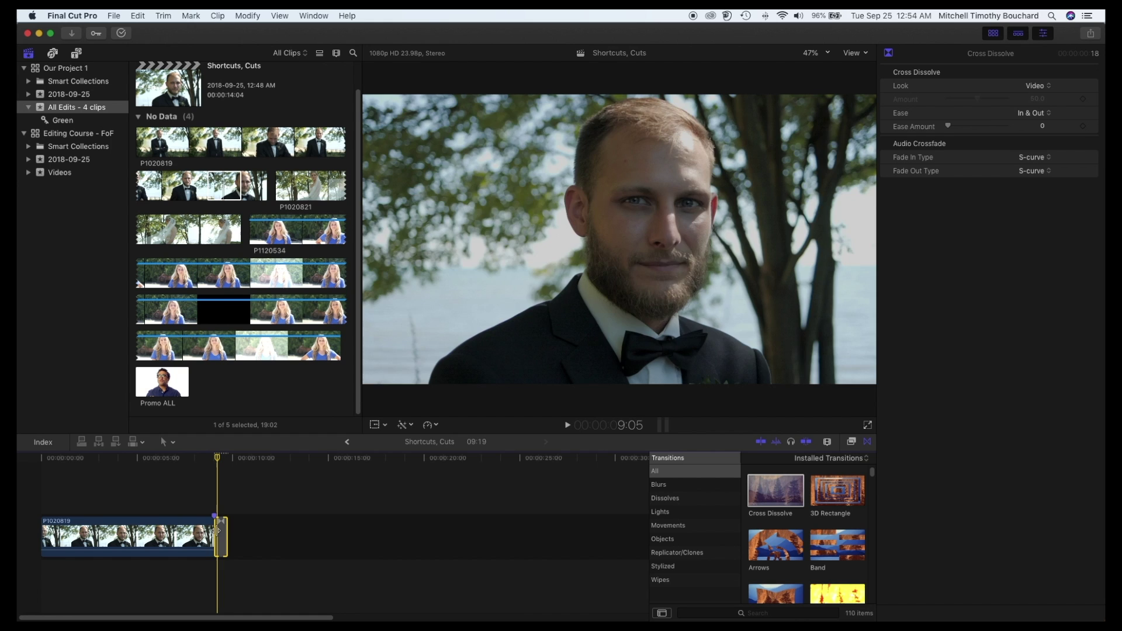
pyautogui.moveTo(220, 531); pyautogui.dragTo(203, 530)
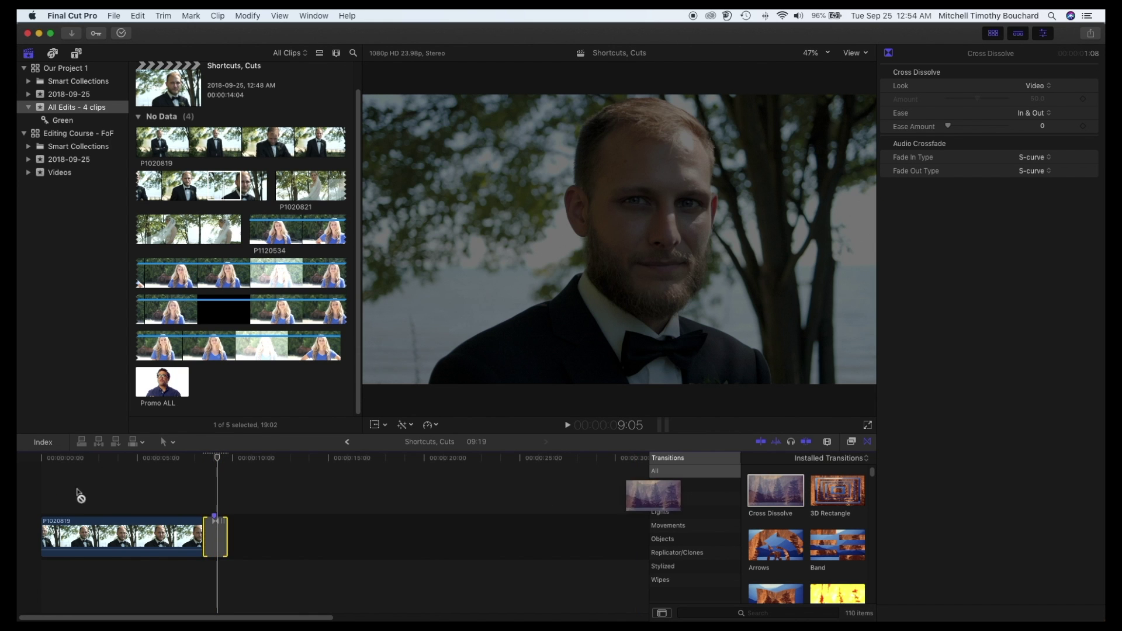
# Add a Cross Dissolve to the clip's start and play back to review the fade-in
pyautogui.moveTo(80, 496); pyautogui.dragTo(50, 535)
pyautogui.click(42, 460)
pyautogui.press('space')
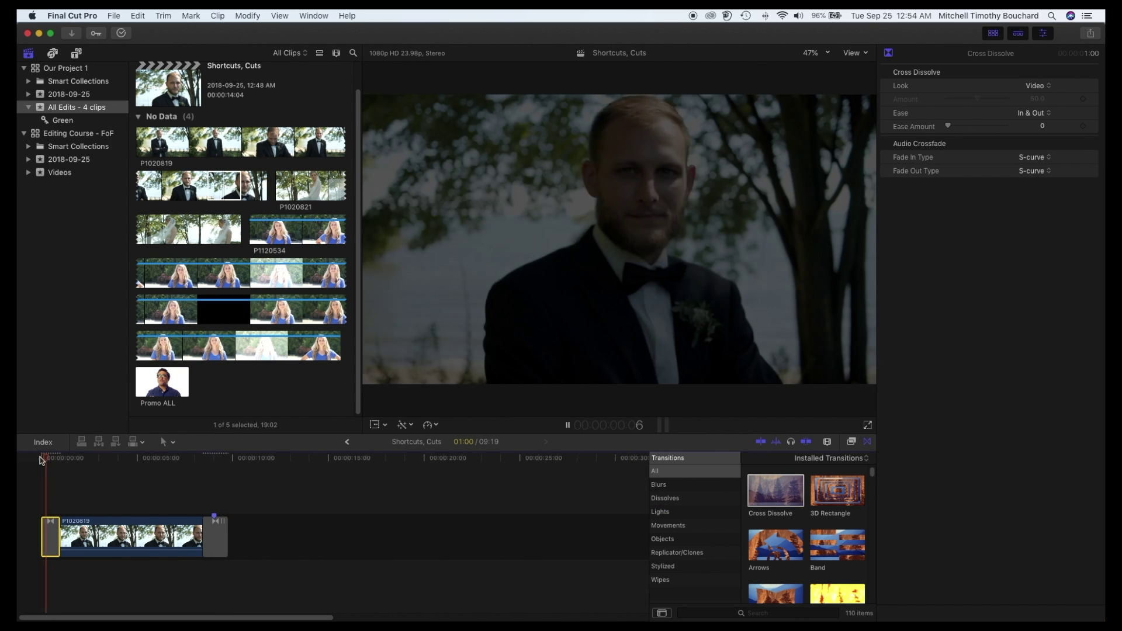
pyautogui.click(868, 441)
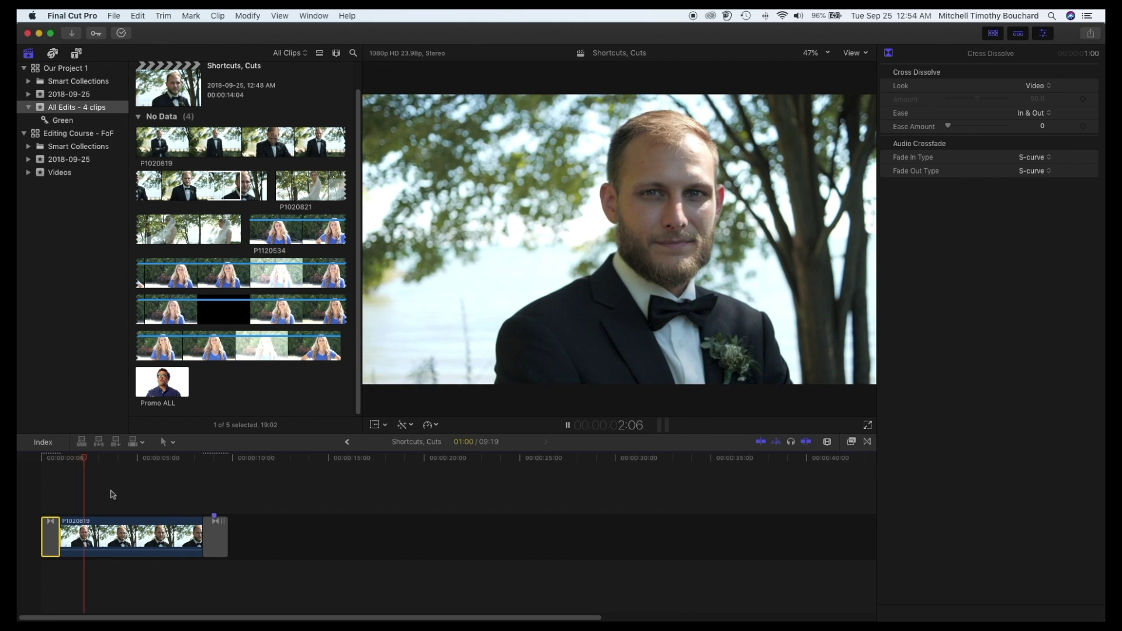
pyautogui.click(141, 479)
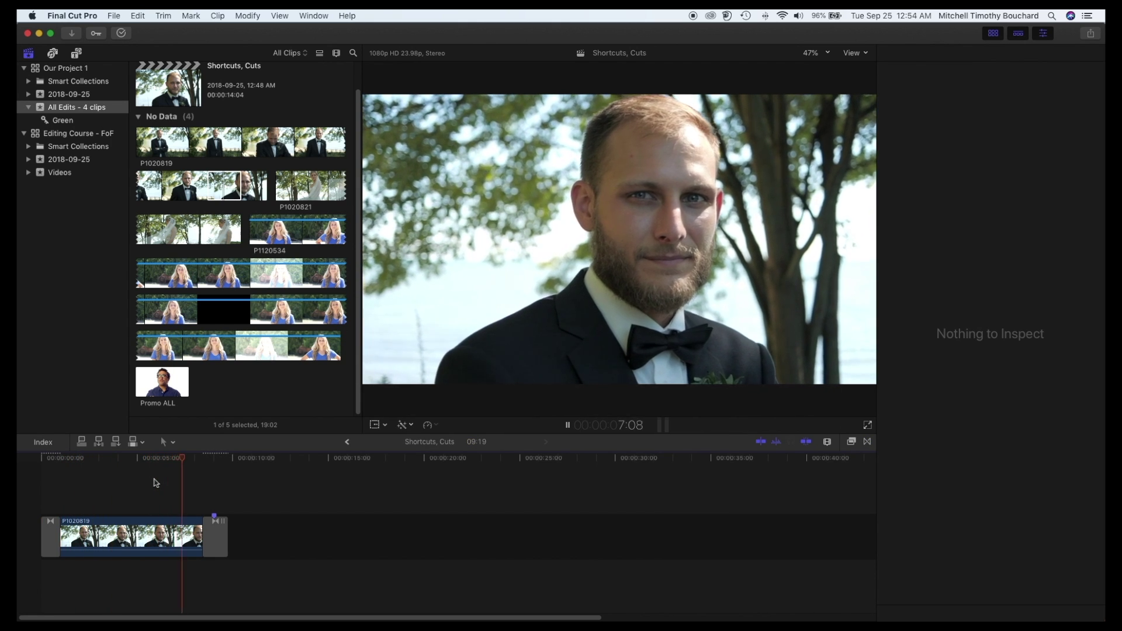
pyautogui.press('space')
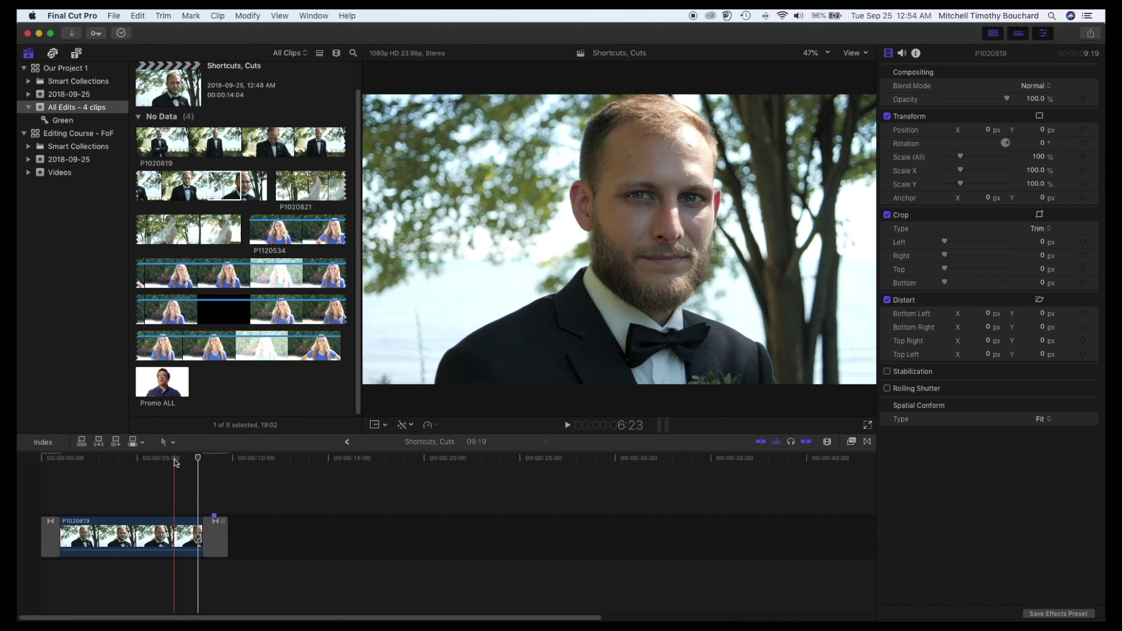
pyautogui.moveTo(188, 461); pyautogui.dragTo(159, 465)
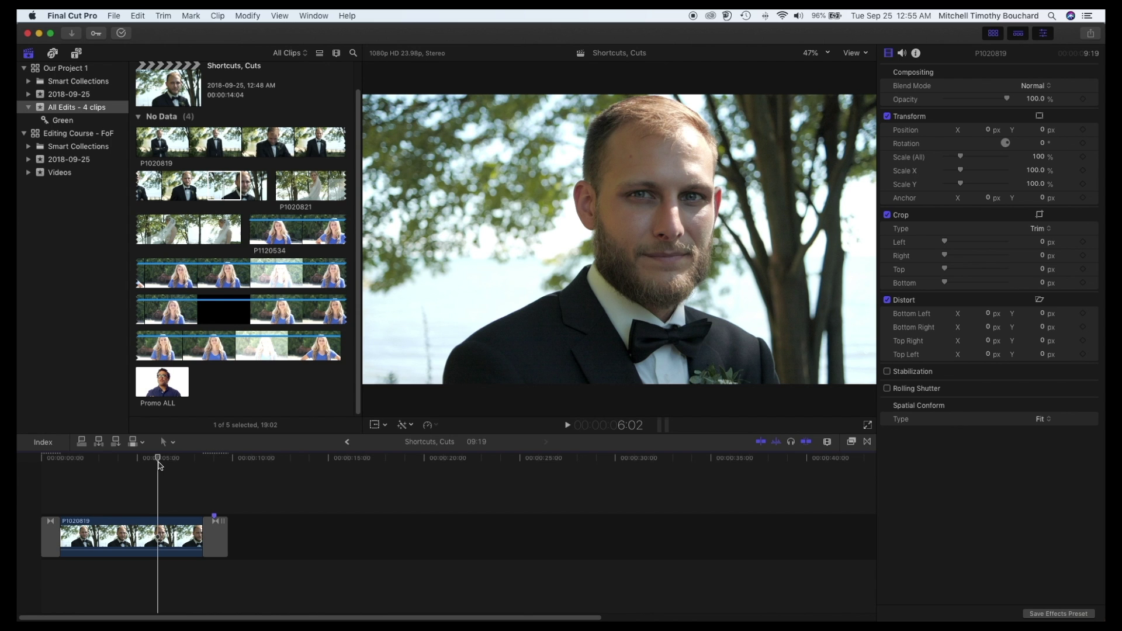
pyautogui.press('l')
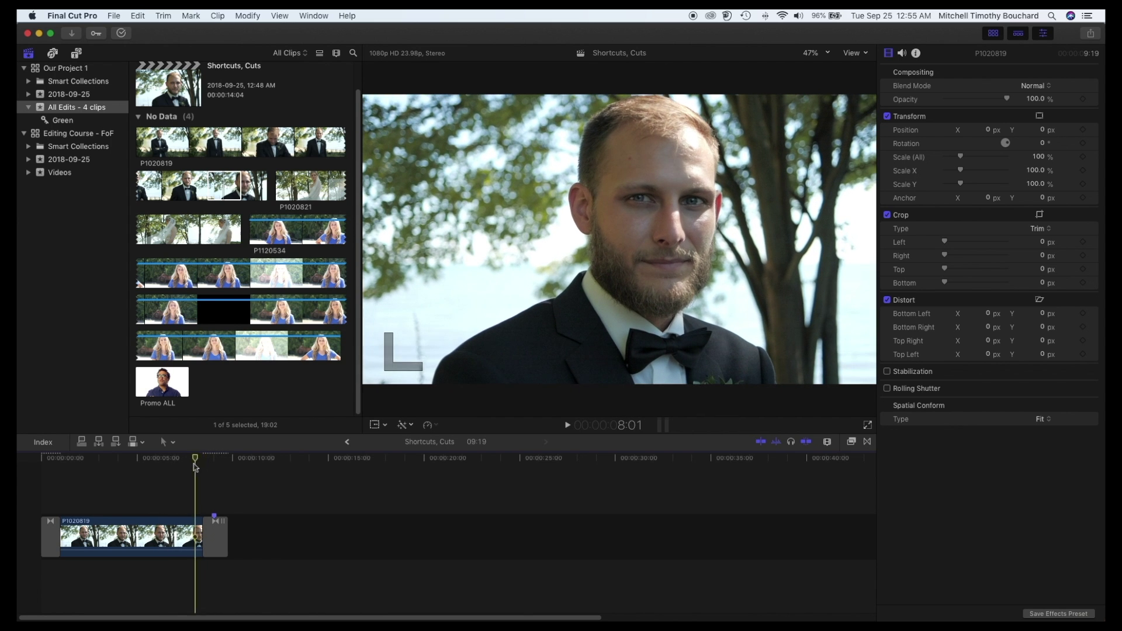
pyautogui.moveTo(194, 467); pyautogui.dragTo(145, 471)
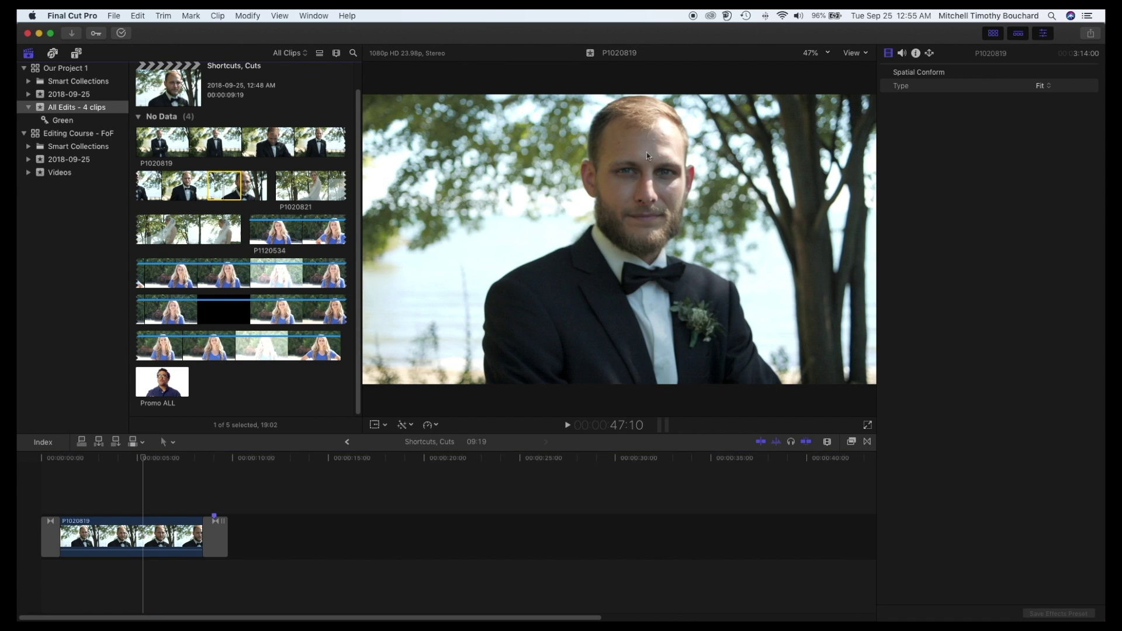
pyautogui.click(162, 460)
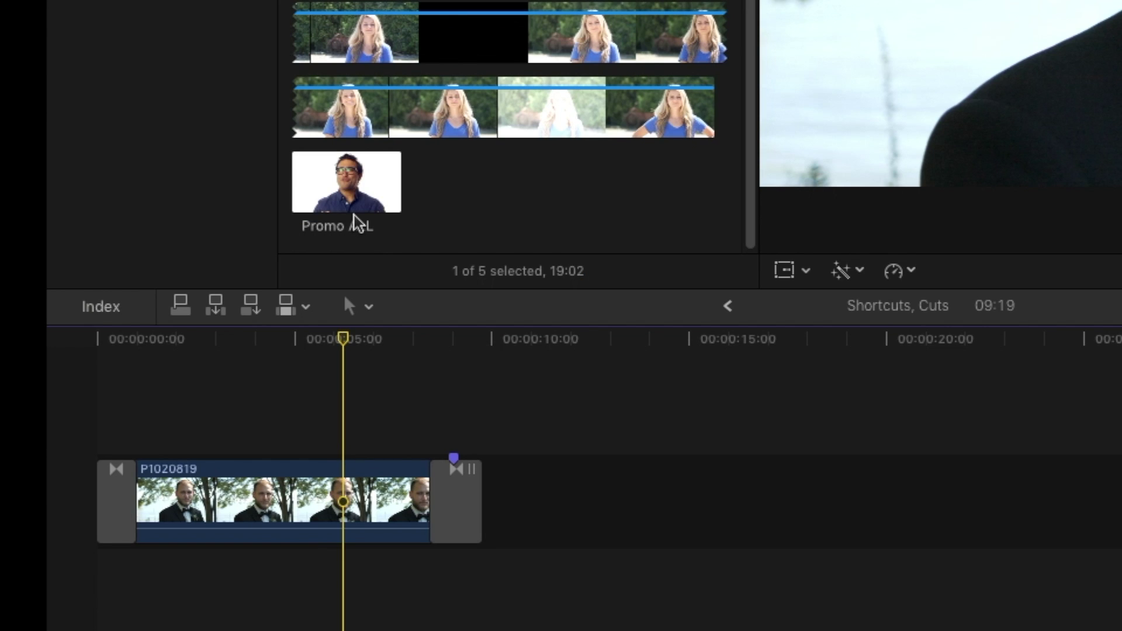
pyautogui.click(365, 361)
pyautogui.press('c')
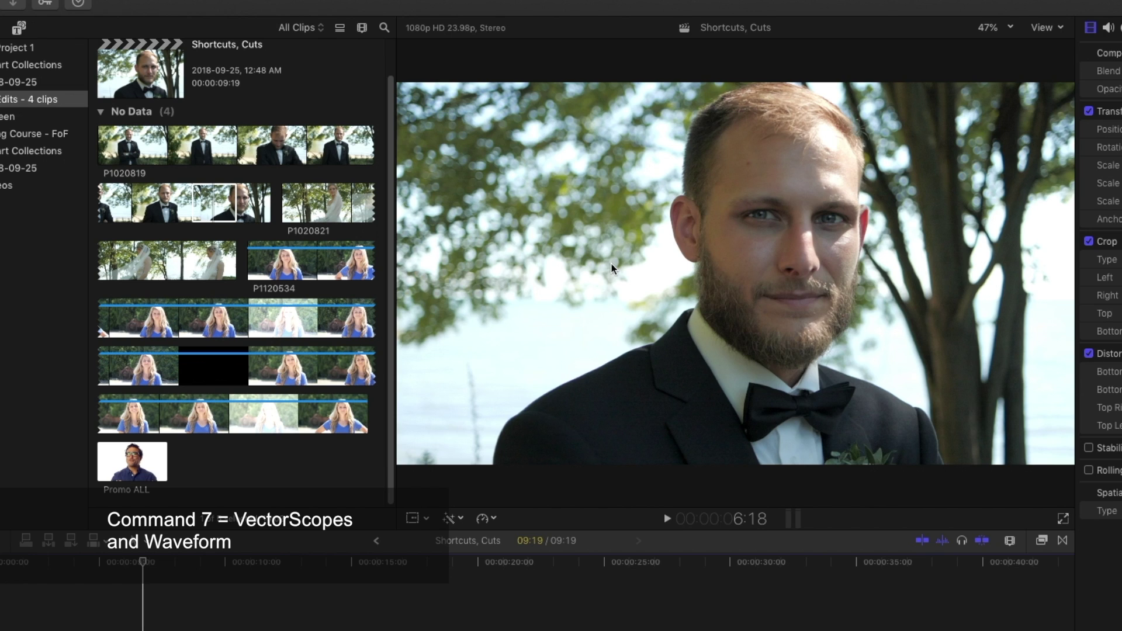
pyautogui.press('cmd+7')
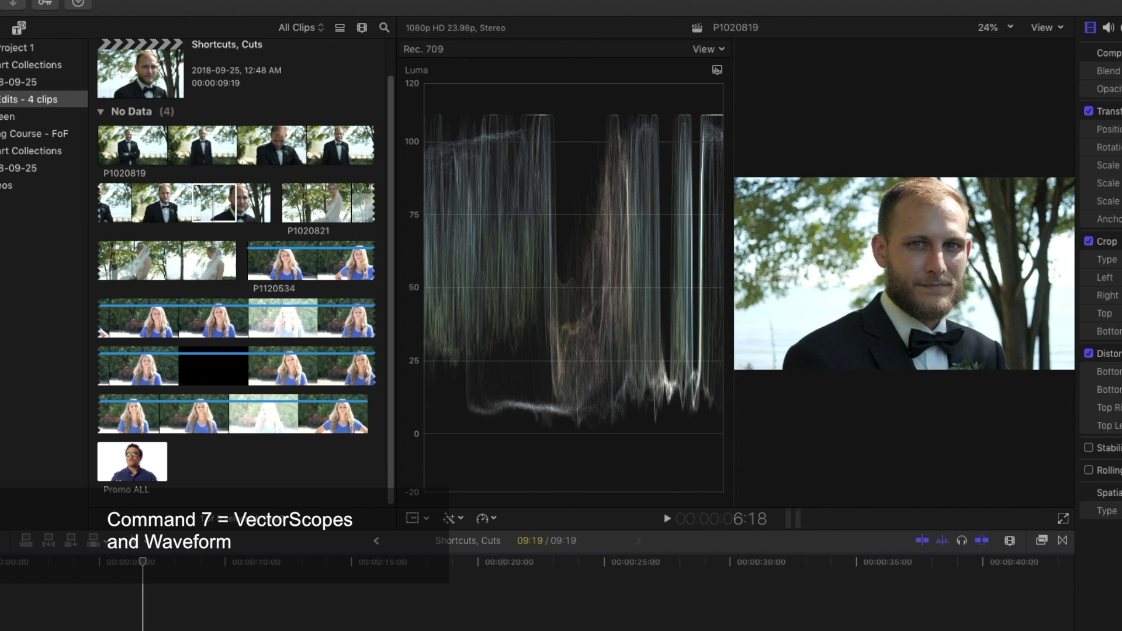
pyautogui.click(289, 0)
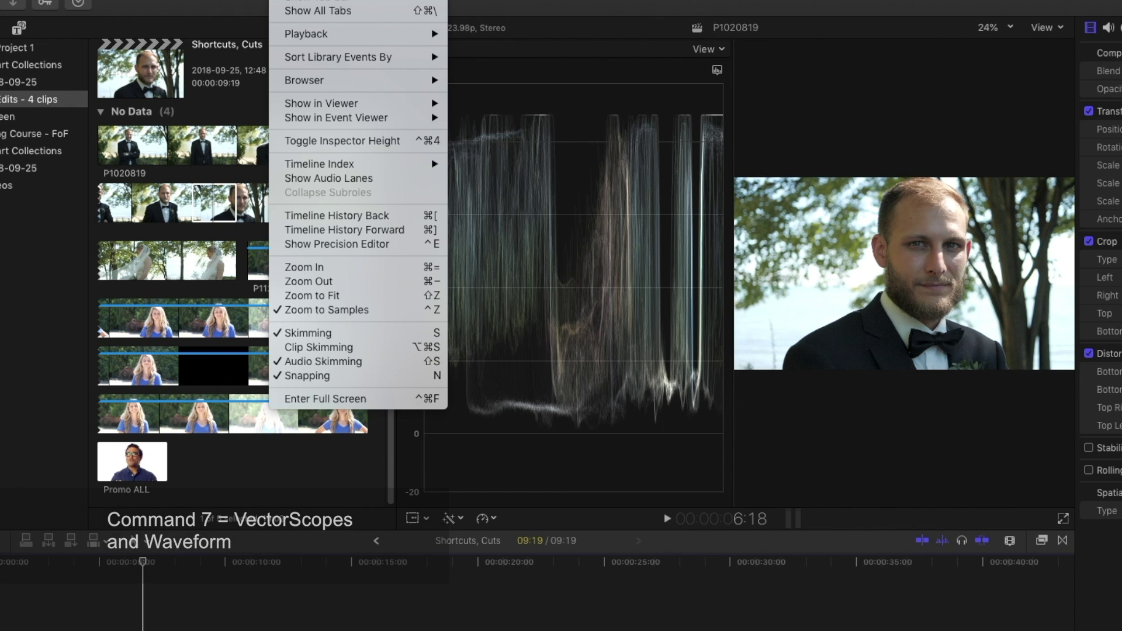
pyautogui.moveTo(333, 0)
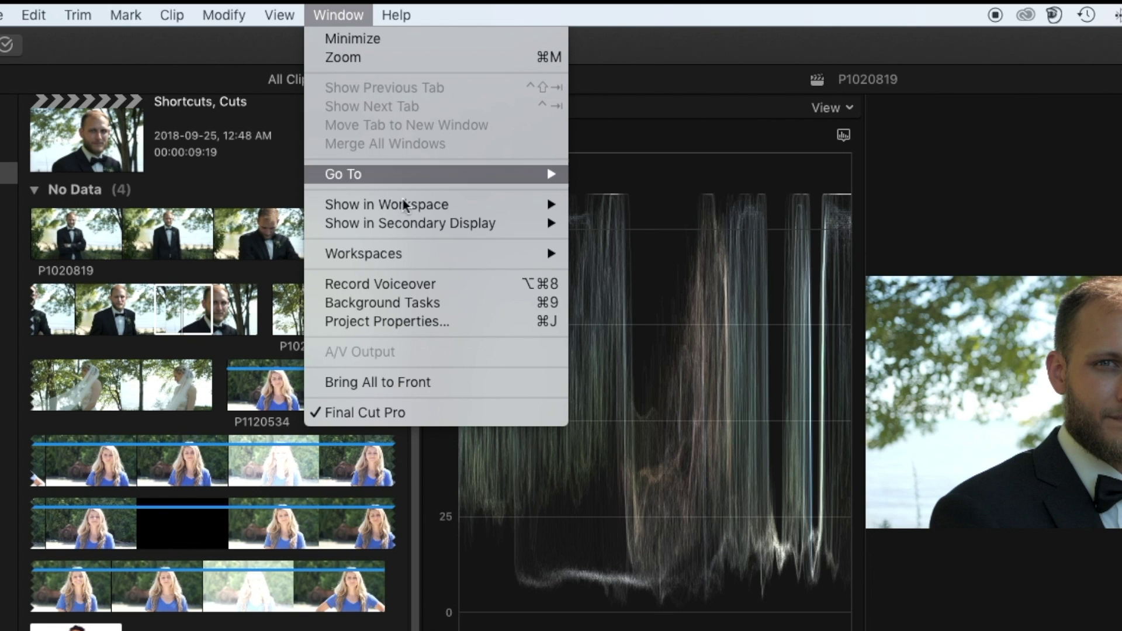
pyautogui.moveTo(281, 14)
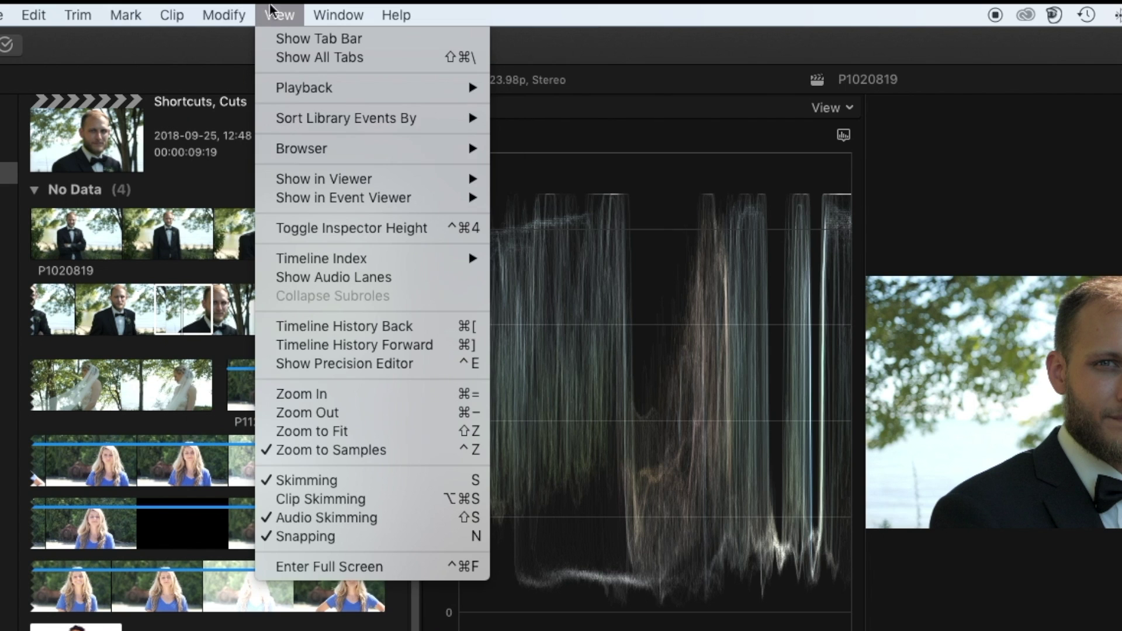
pyautogui.moveTo(348, 153)
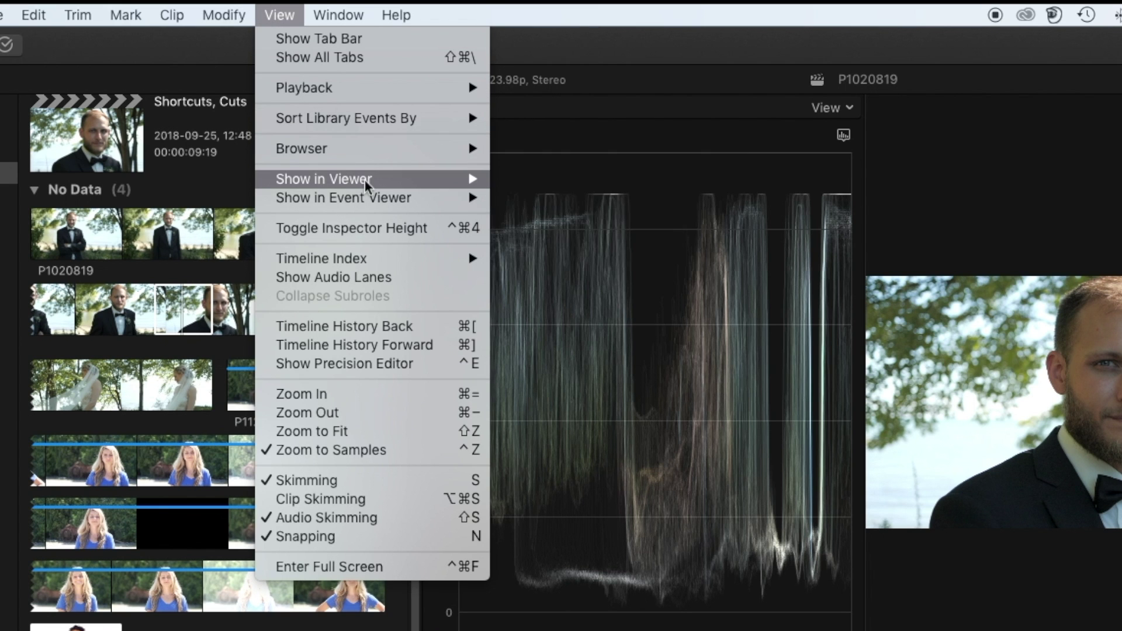
pyautogui.moveTo(371, 185)
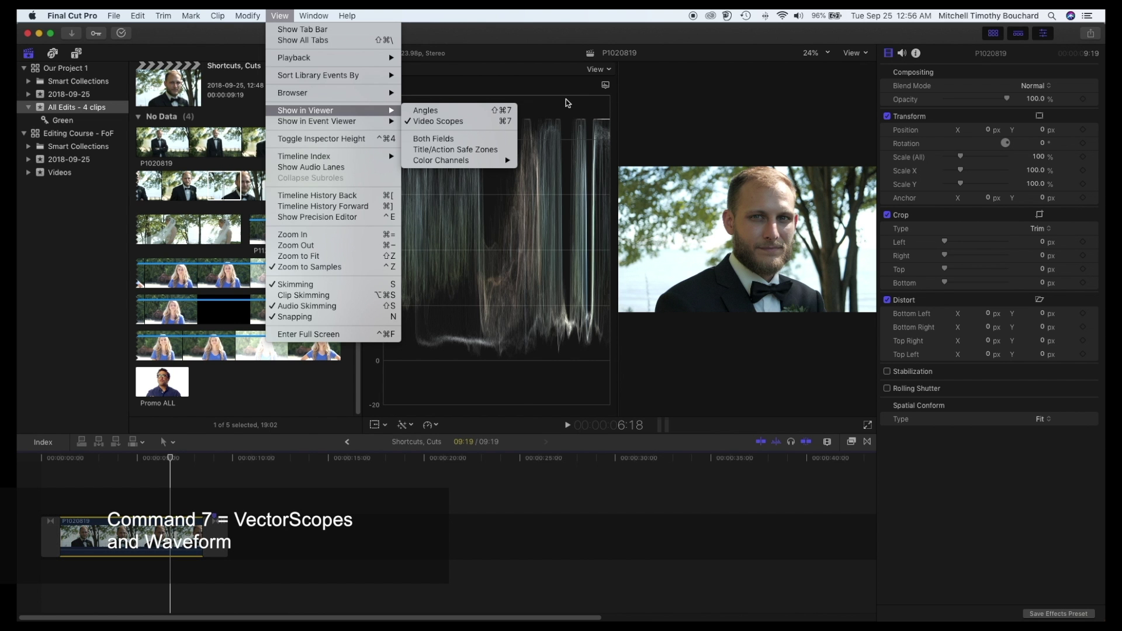
pyautogui.click(566, 103)
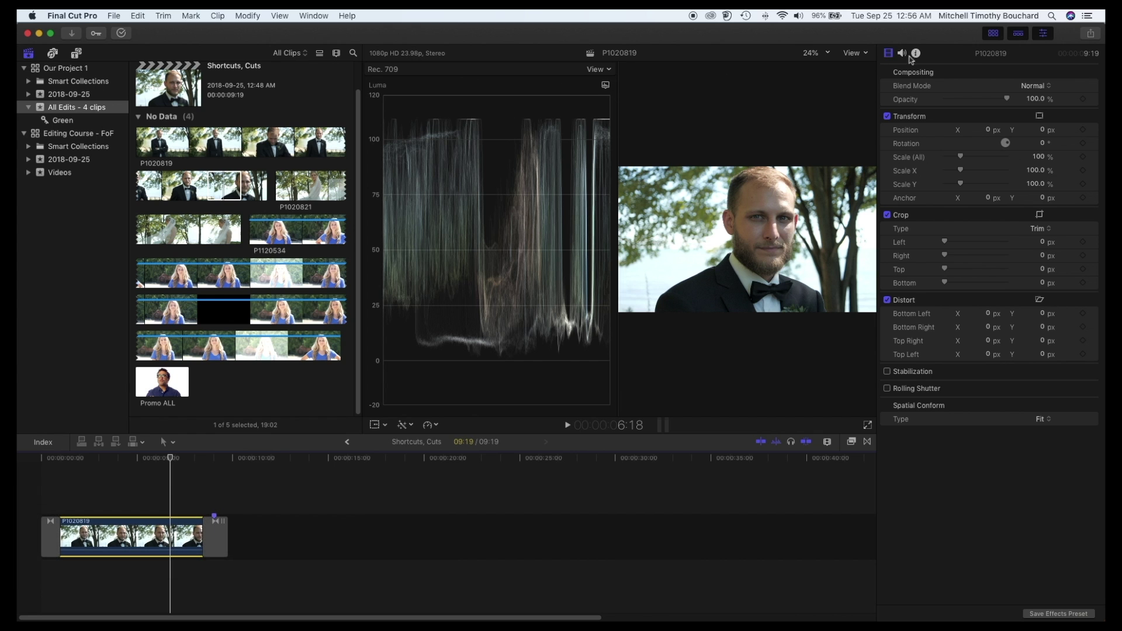
# Hide the clip browser and toggle the Inspector off and on, leaving it visible
pyautogui.click(993, 34)
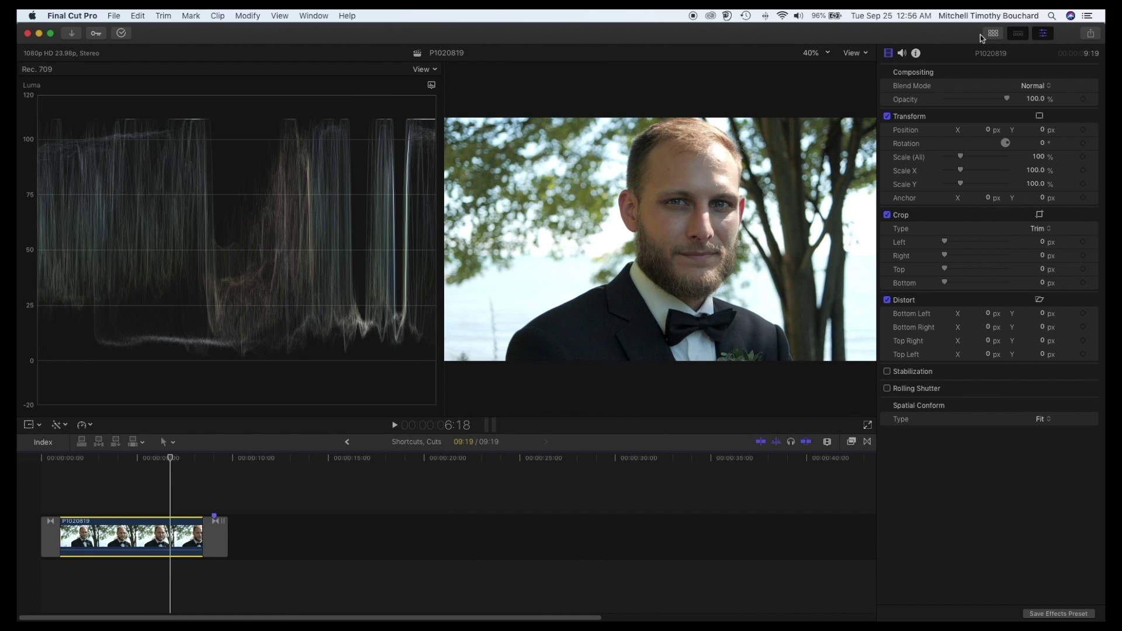
pyautogui.click(1044, 34)
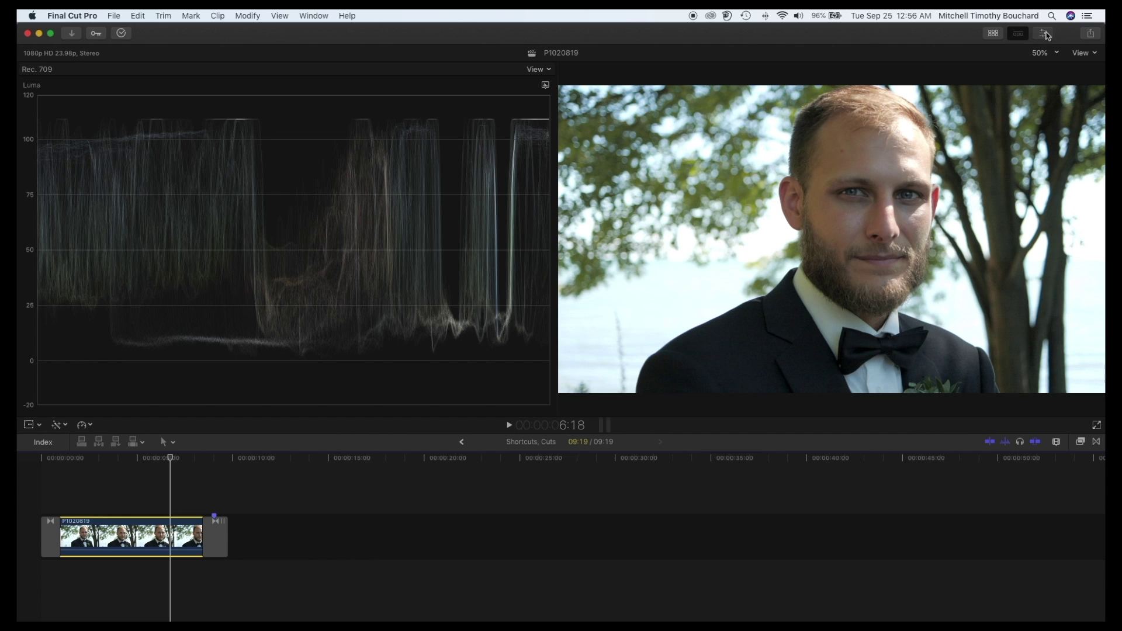
pyautogui.click(1044, 34)
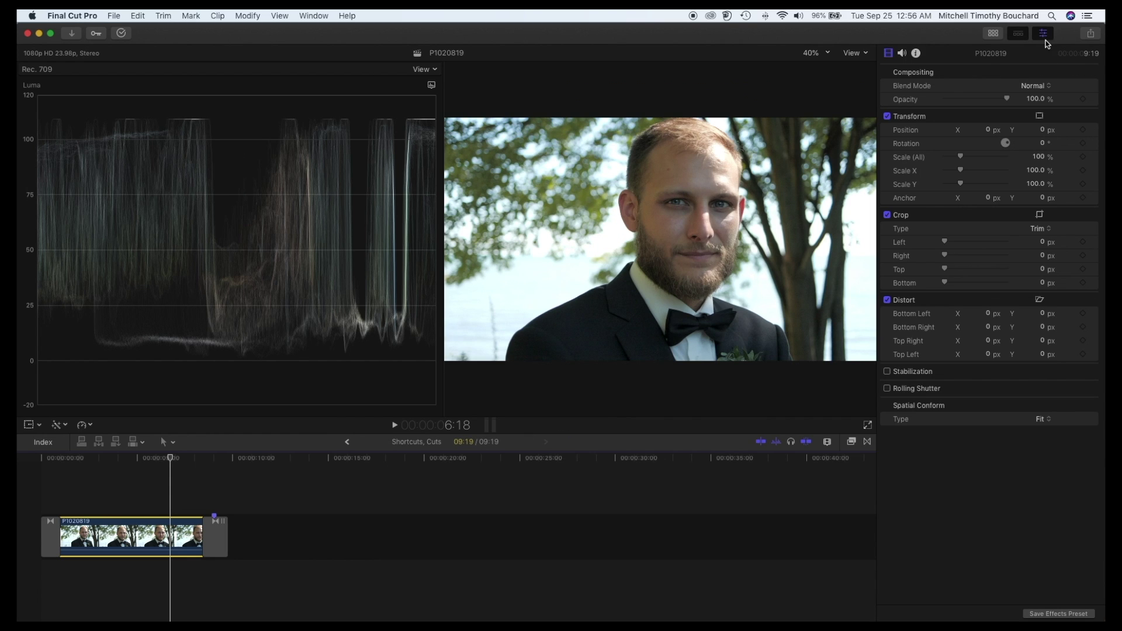
pyautogui.click(1045, 37)
pyautogui.click(1045, 36)
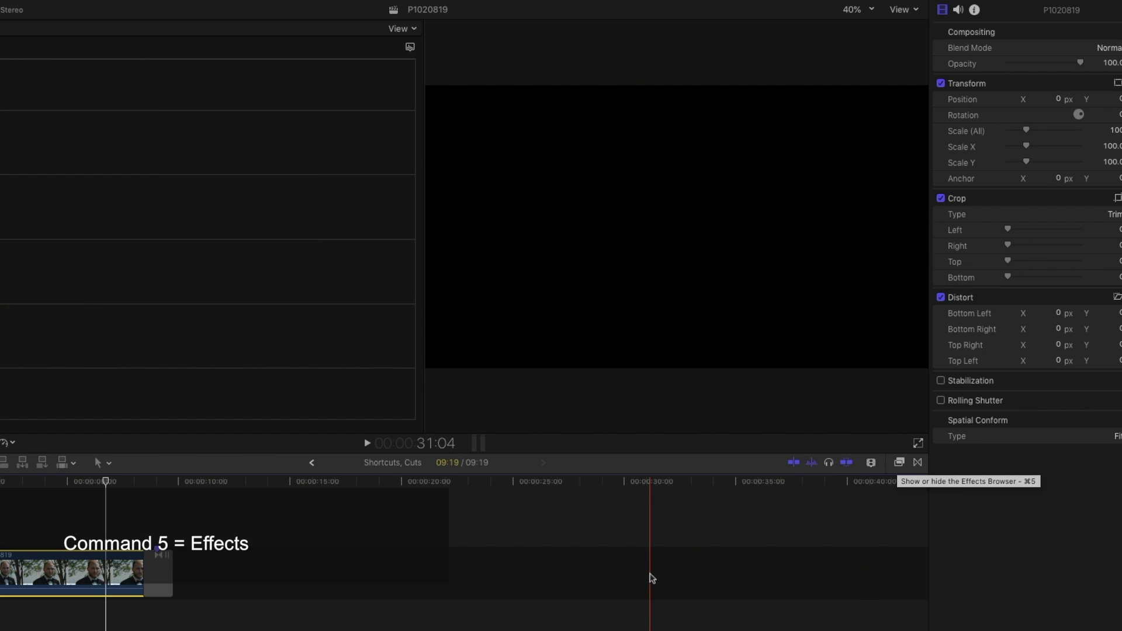
# Drag Color Correction onto the groom clip and compare it on and off, leaving Color Correction 1 enabled
pyautogui.press('super+5')
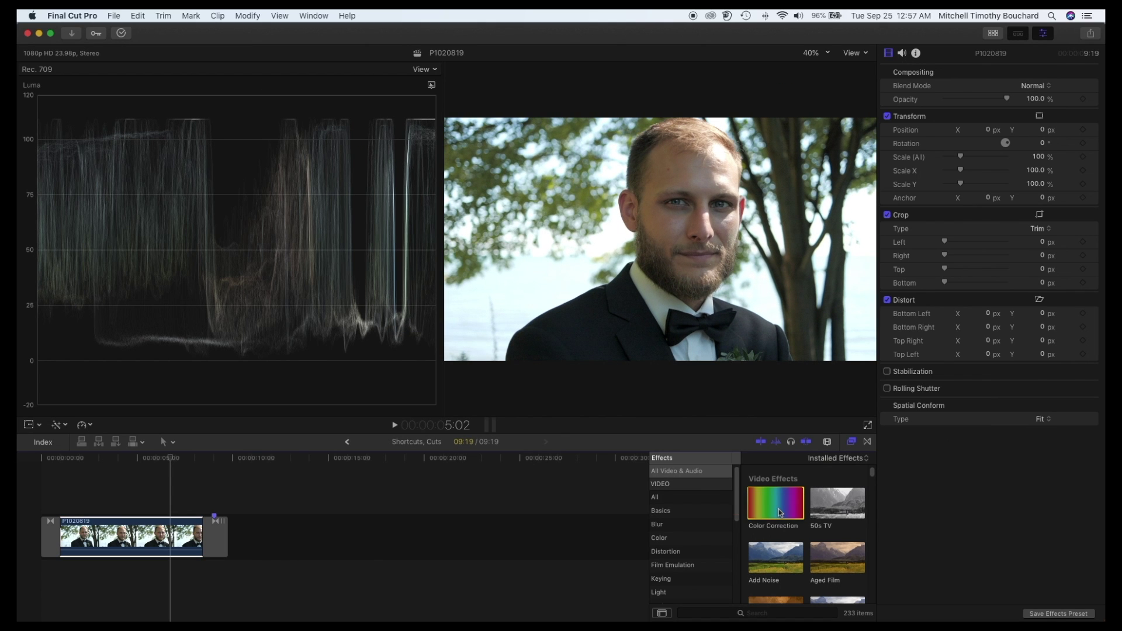
pyautogui.moveTo(810, 545); pyautogui.dragTo(148, 535)
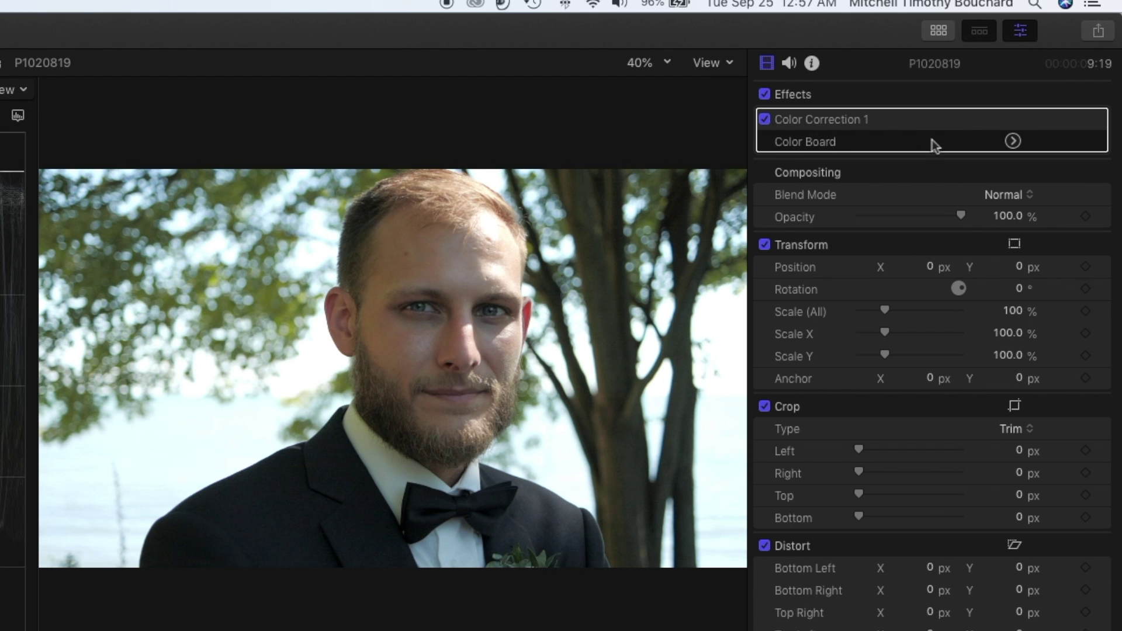
pyautogui.click(766, 119)
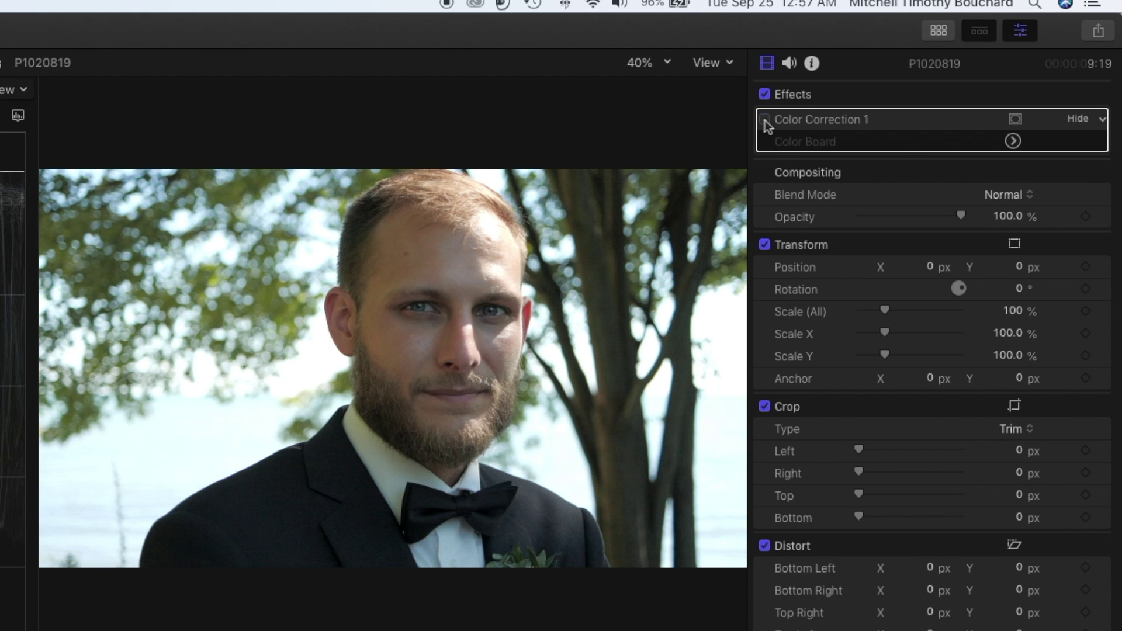
pyautogui.click(766, 120)
pyautogui.click(765, 119)
pyautogui.click(765, 120)
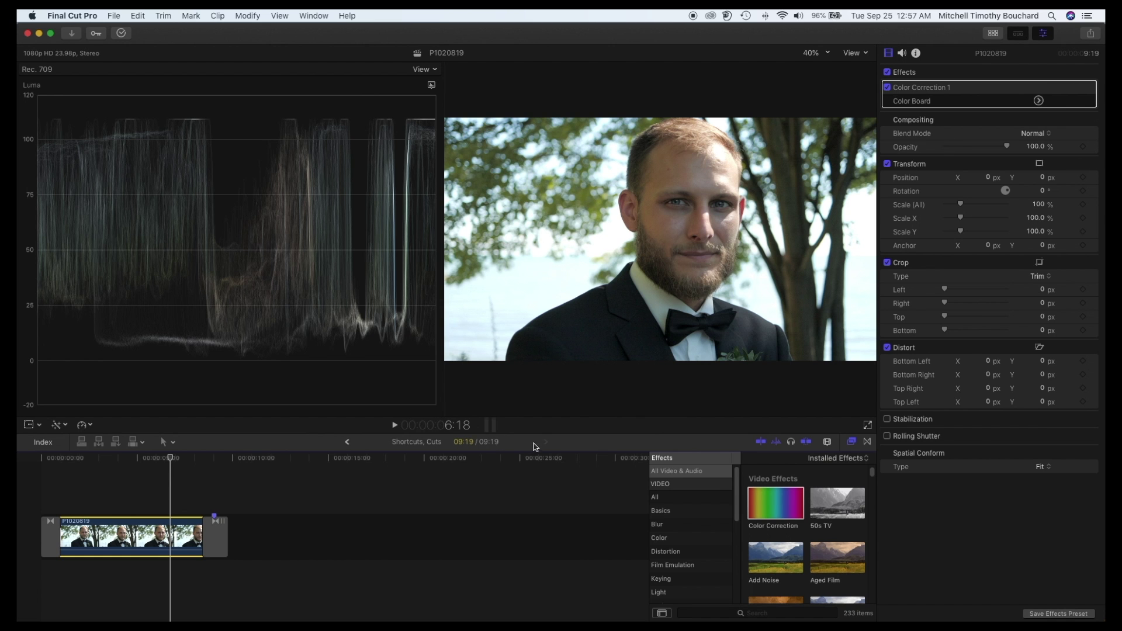
# Drag the timeline divider down and the scopes/viewer divider left to enlarge the viewer
pyautogui.moveTo(535, 435); pyautogui.dragTo(536, 463)
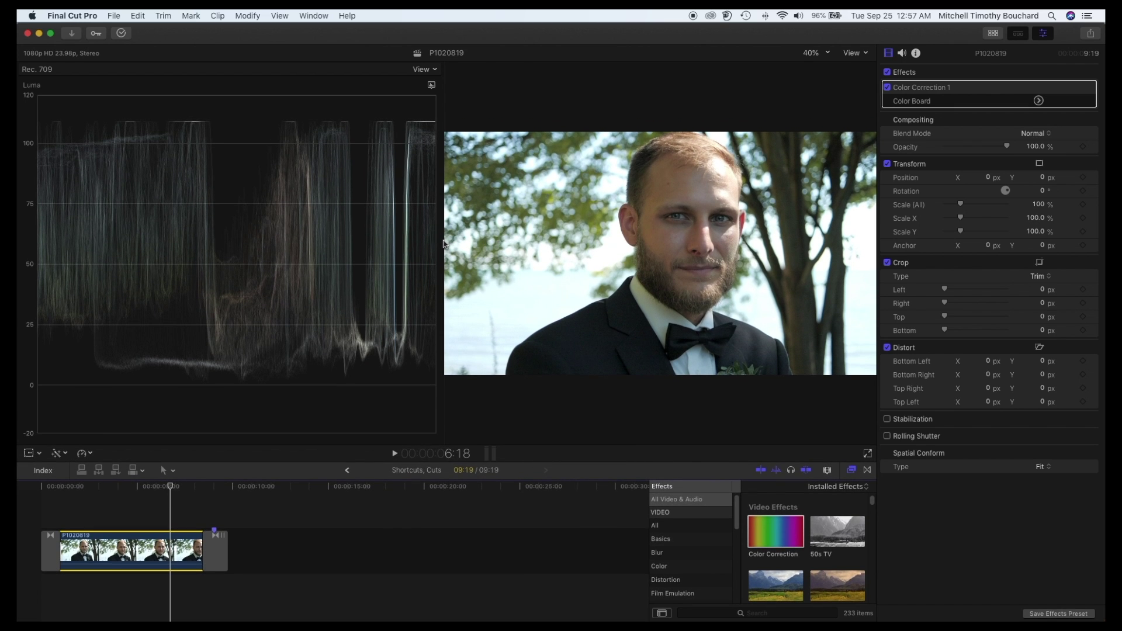
pyautogui.moveTo(444, 242); pyautogui.dragTo(430, 248)
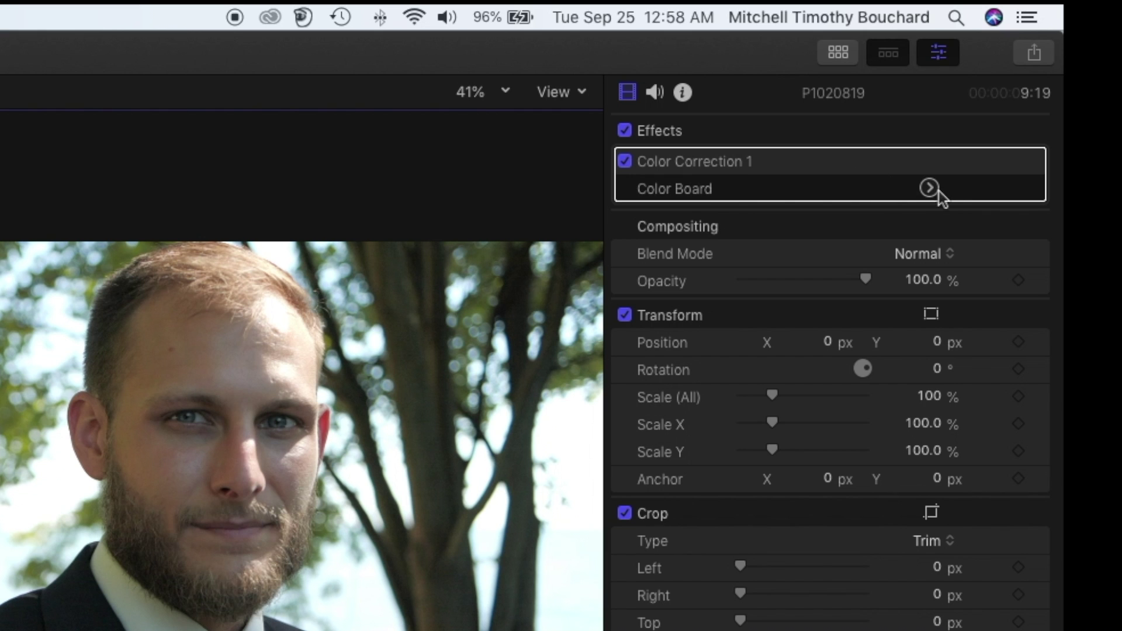
# On the Color Board, drag the Midtones puck toward red-orange to a 38° hue
pyautogui.click(930, 188)
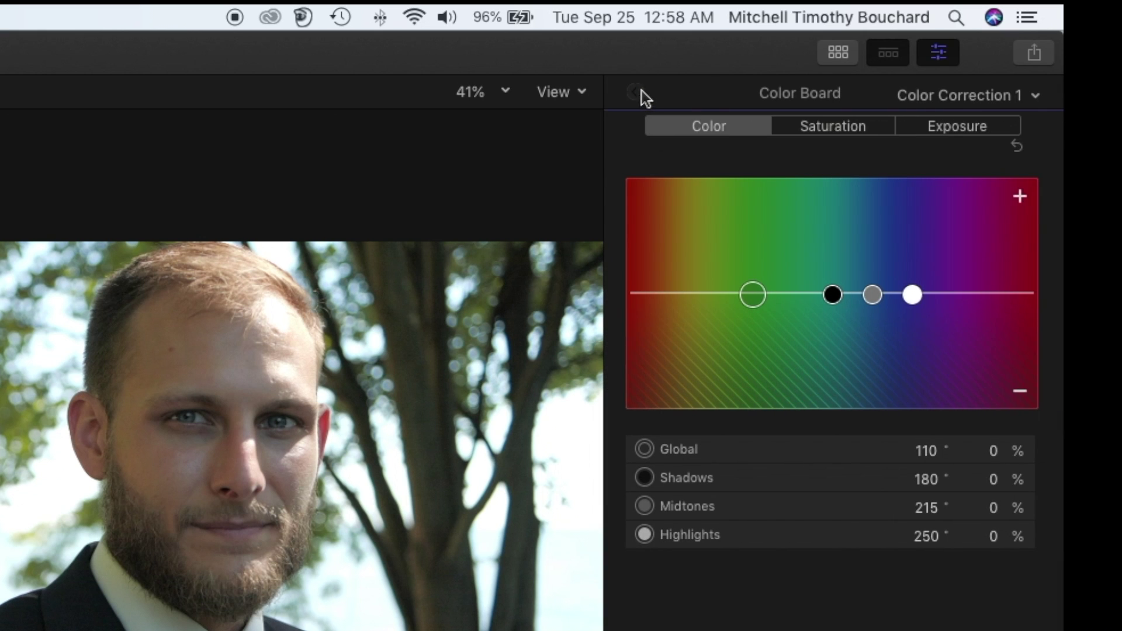
pyautogui.click(641, 92)
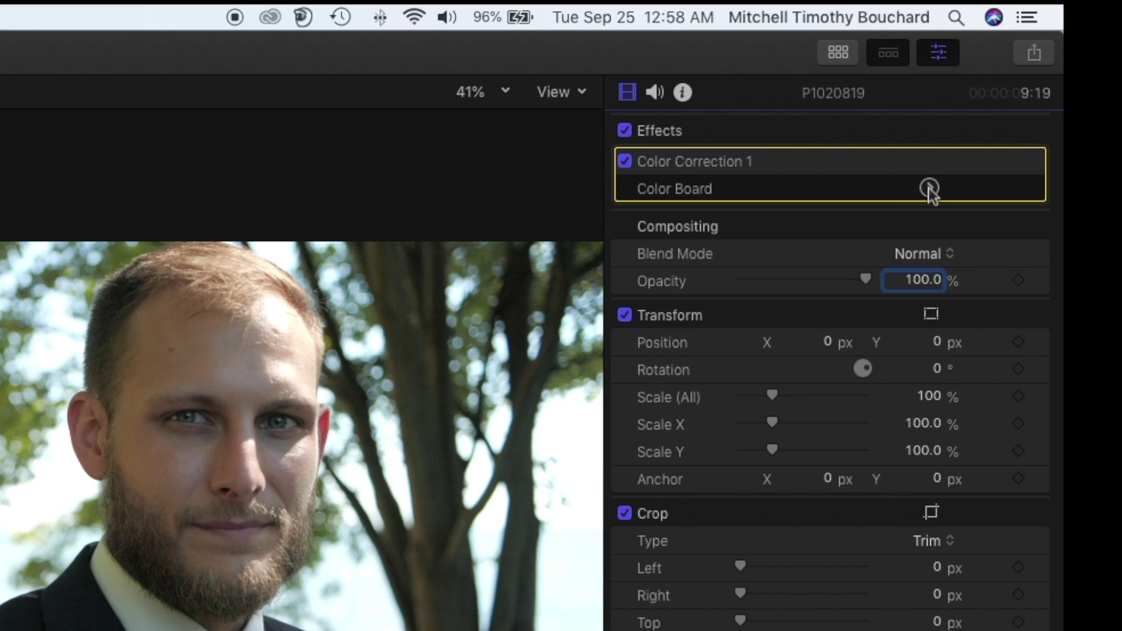
pyautogui.click(930, 188)
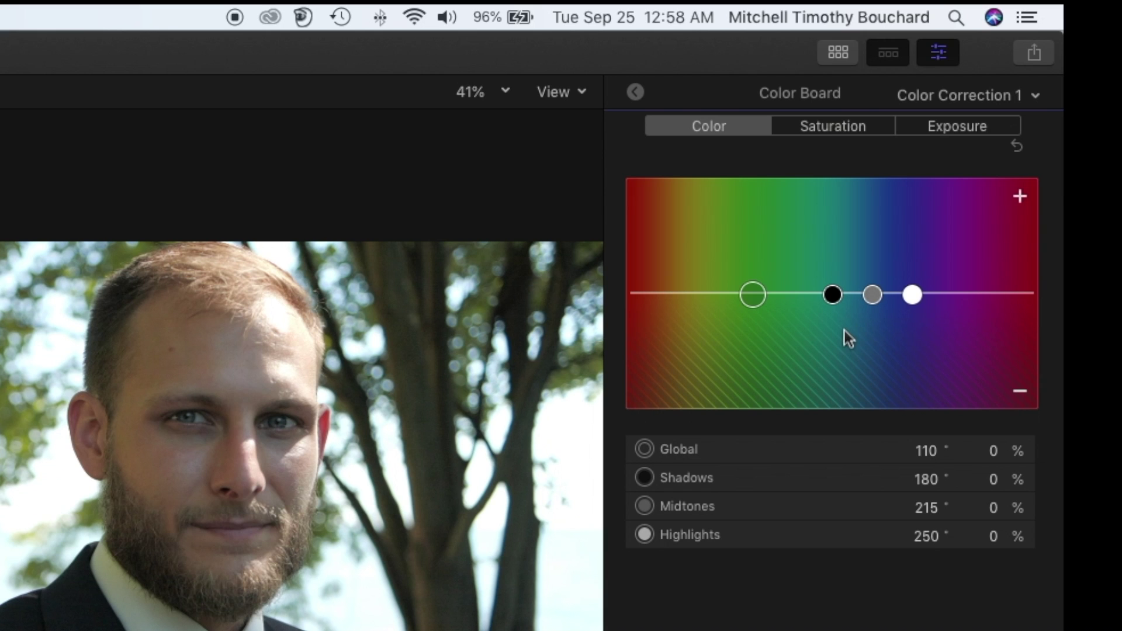
pyautogui.click(876, 295)
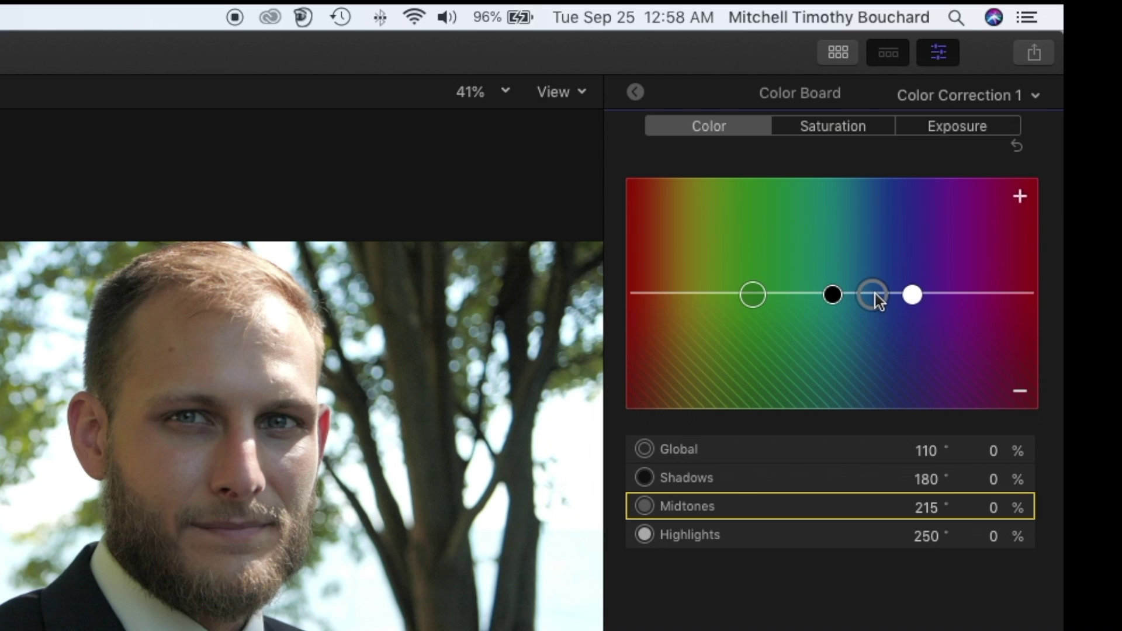
pyautogui.click(752, 295)
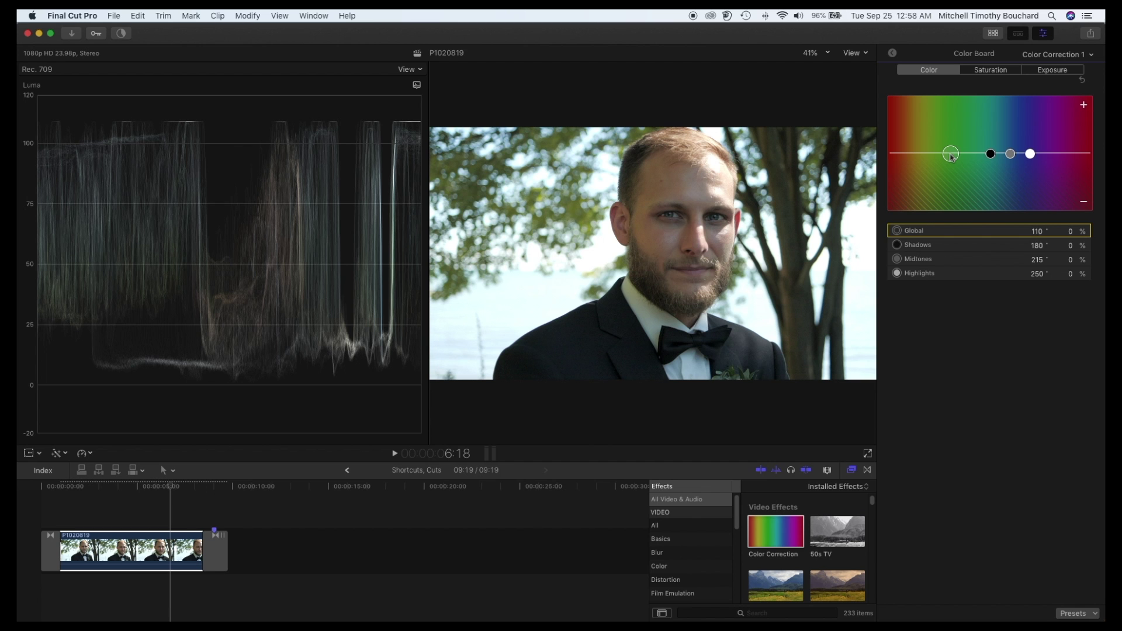
pyautogui.click(1010, 154)
pyautogui.click(990, 155)
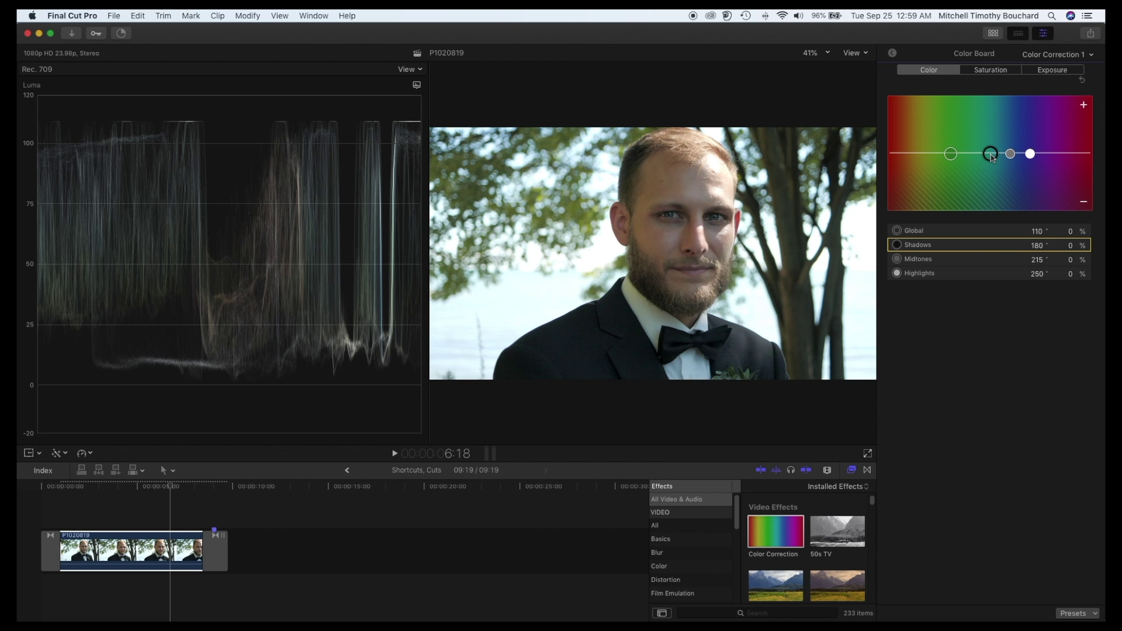
pyautogui.moveTo(1011, 154); pyautogui.dragTo(970, 170)
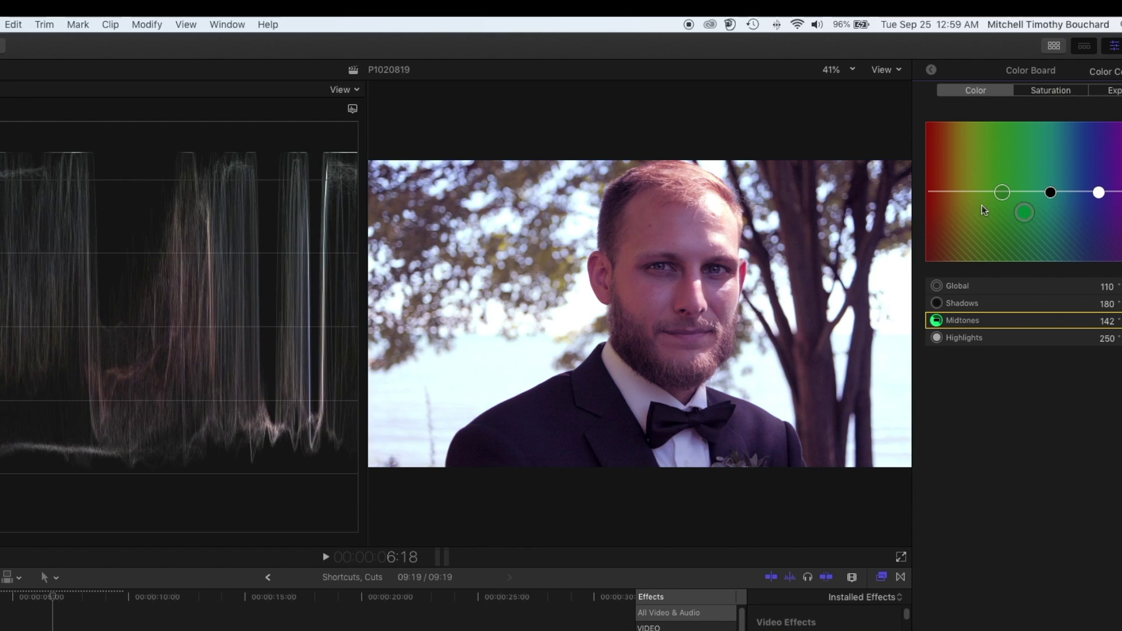
pyautogui.moveTo(985, 210); pyautogui.dragTo(954, 182)
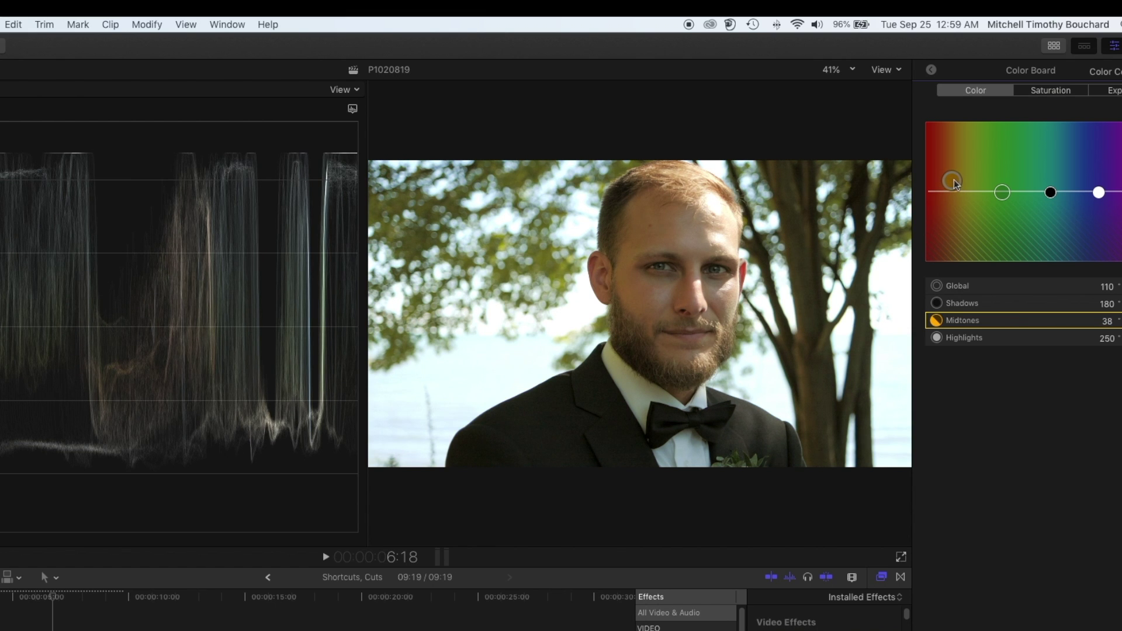
# Switch the scope to Vectorscope, set midtones to 37°/15%, and push shadows blue to 229°/16%
pyautogui.rightClick(210, 221)
pyautogui.click(238, 250)
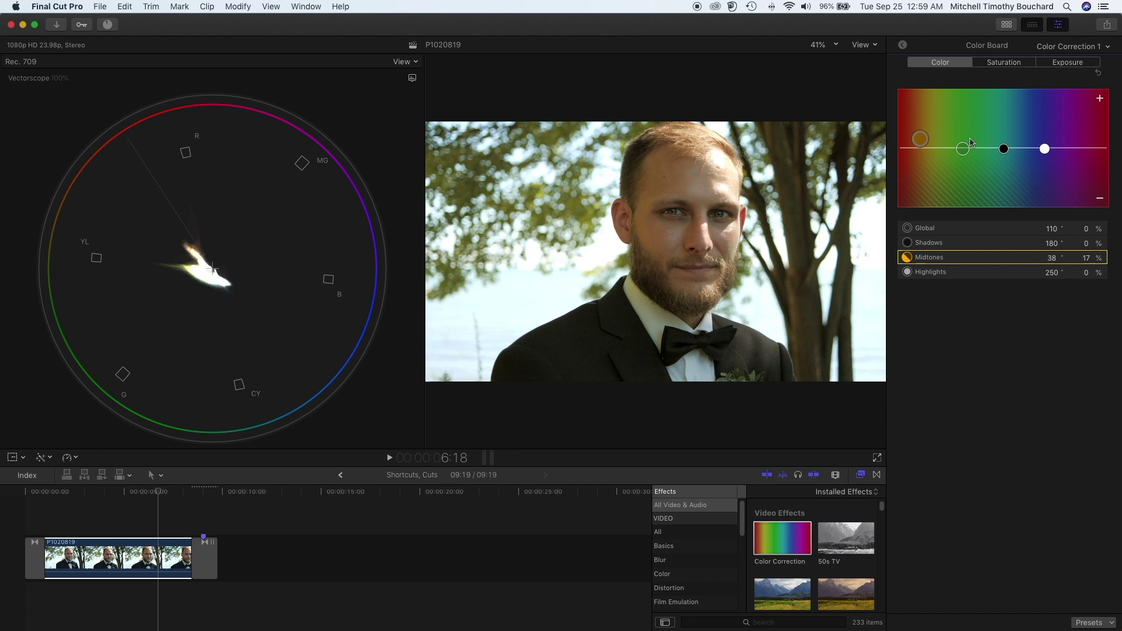
pyautogui.moveTo(927, 144); pyautogui.dragTo(922, 152)
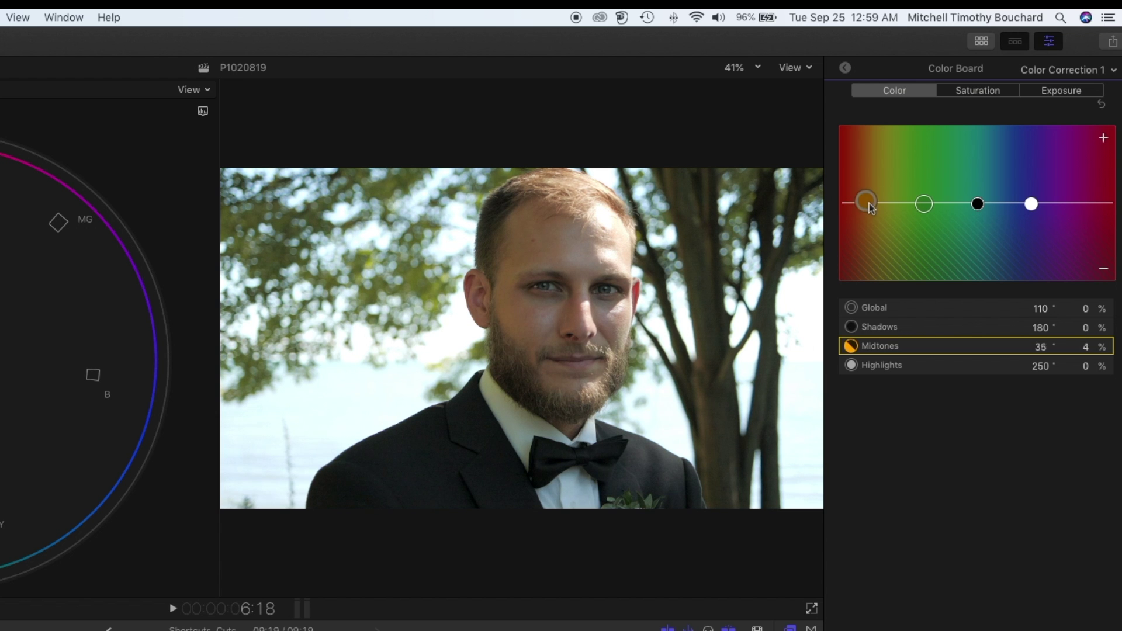
pyautogui.moveTo(871, 207)
pyautogui.mouseDown()
pyautogui.moveTo(877, 180)
pyautogui.moveTo(874, 193)
pyautogui.mouseUp()
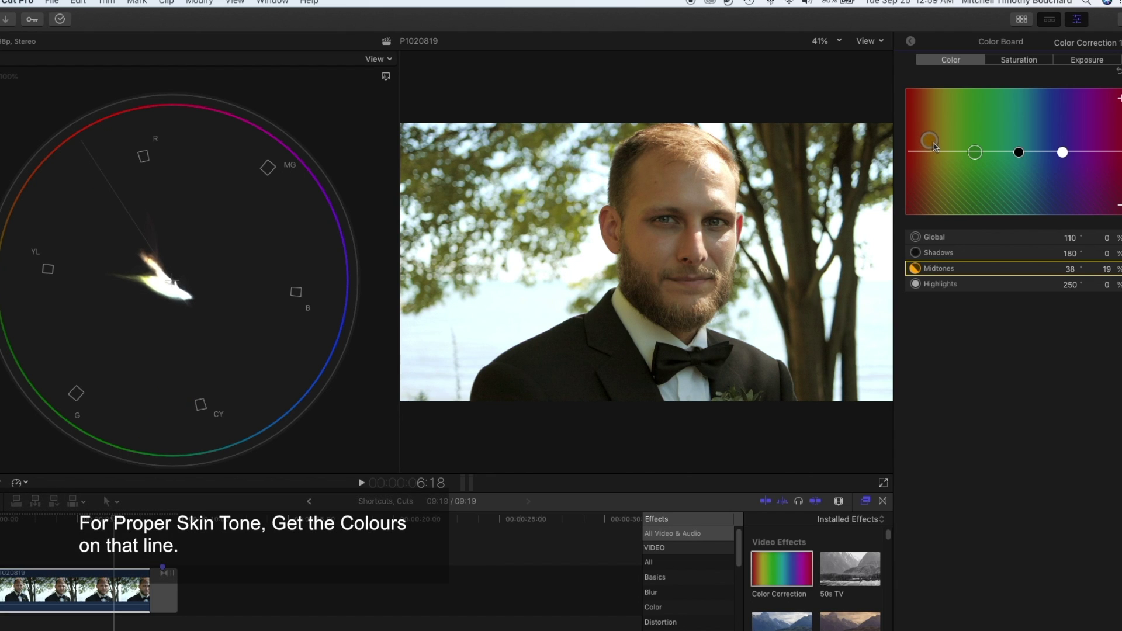
pyautogui.moveTo(934, 146); pyautogui.dragTo(933, 148)
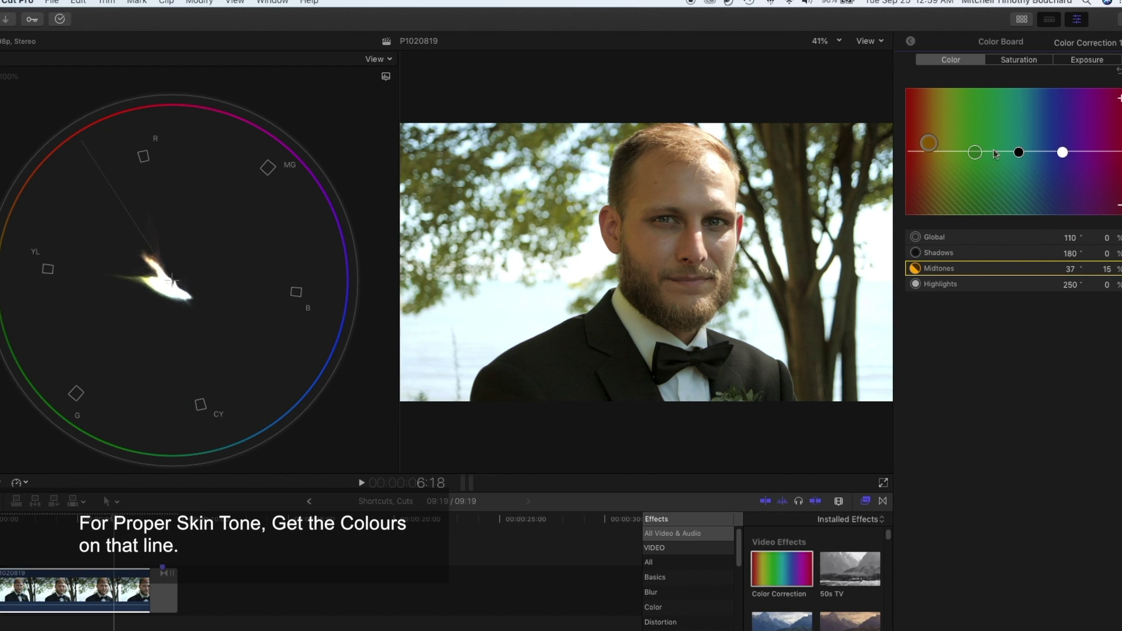
pyautogui.moveTo(1019, 152); pyautogui.dragTo(1053, 145)
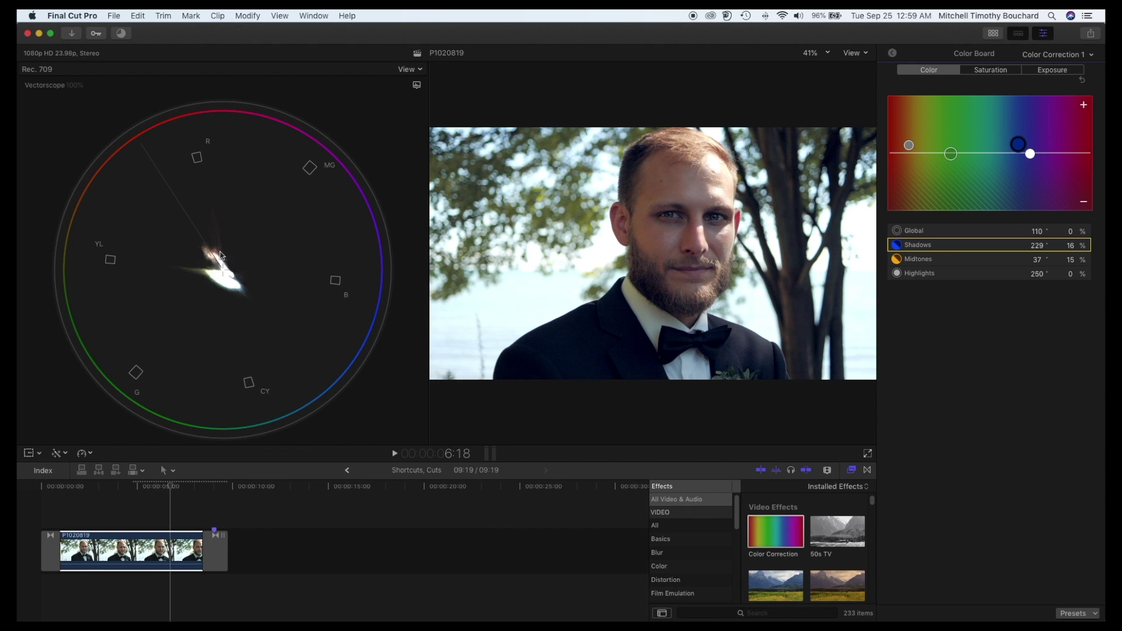
# Return the scope to the Luma waveform and set Global saturation on the Color Board to 15%
pyautogui.rightClick(273, 237)
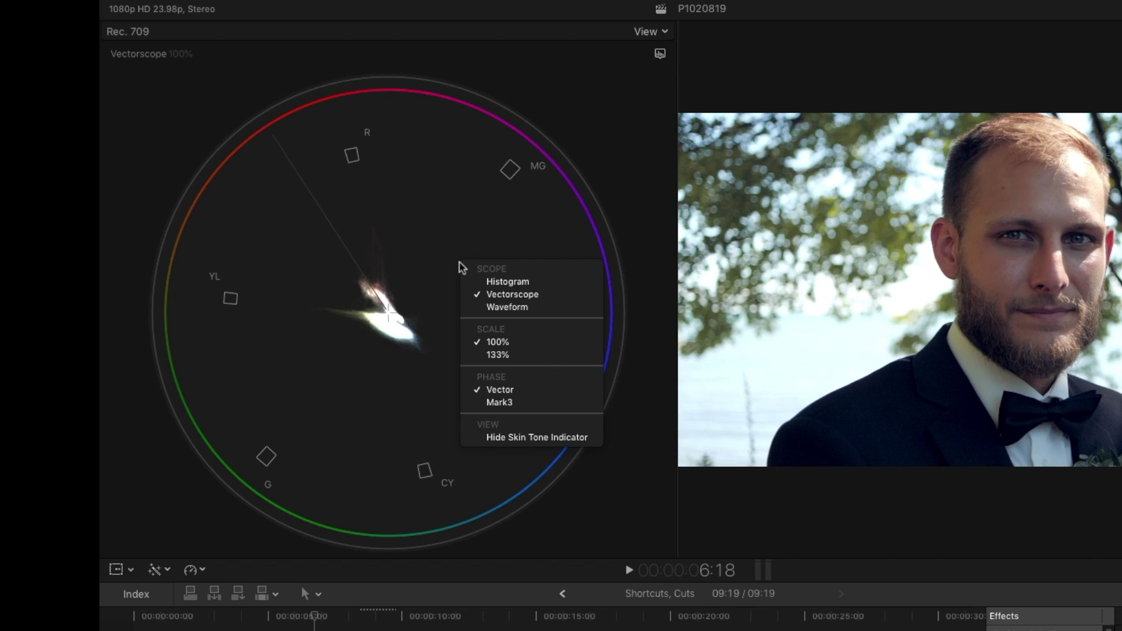
pyautogui.click(497, 307)
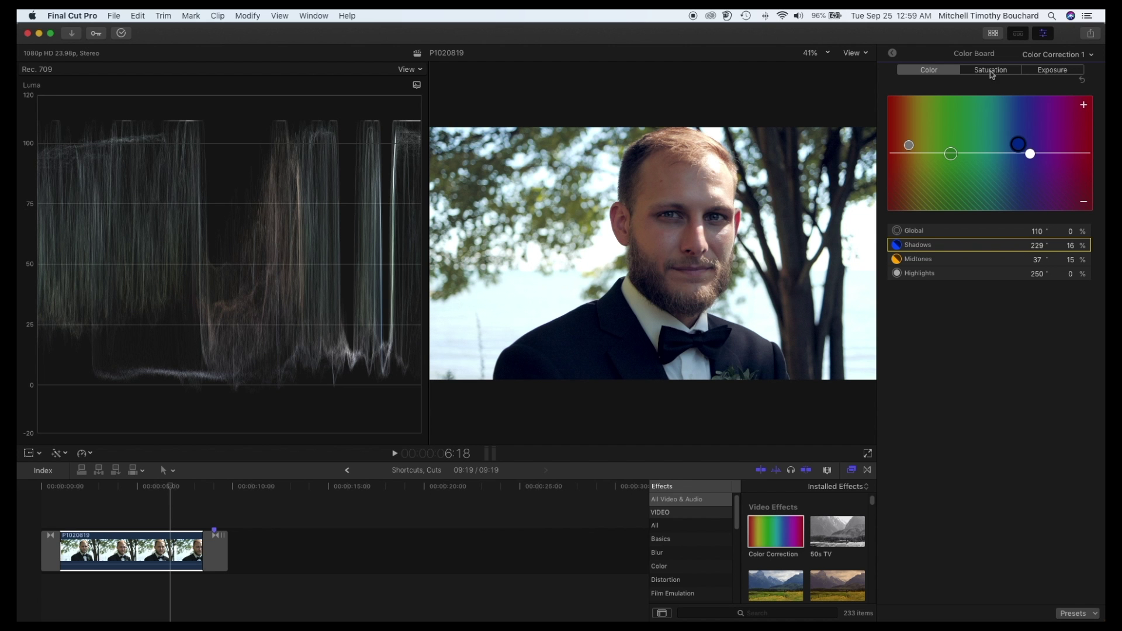
pyautogui.click(991, 70)
pyautogui.click(896, 155)
pyautogui.moveTo(897, 155); pyautogui.dragTo(897, 141)
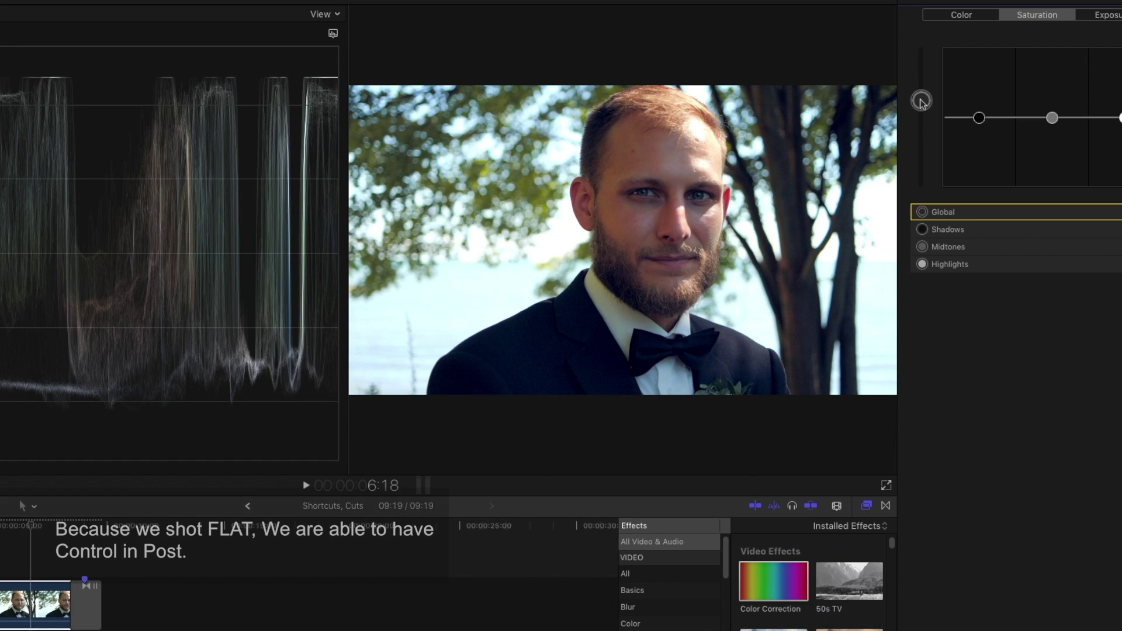
pyautogui.moveTo(921, 104); pyautogui.dragTo(920, 103)
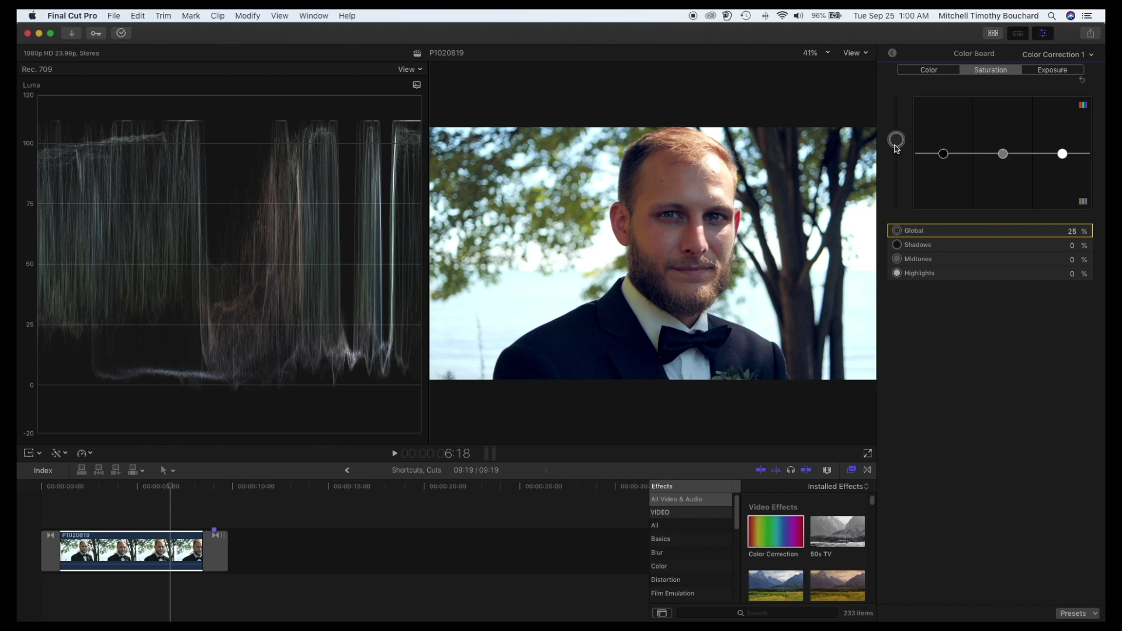
pyautogui.moveTo(897, 145); pyautogui.dragTo(898, 150)
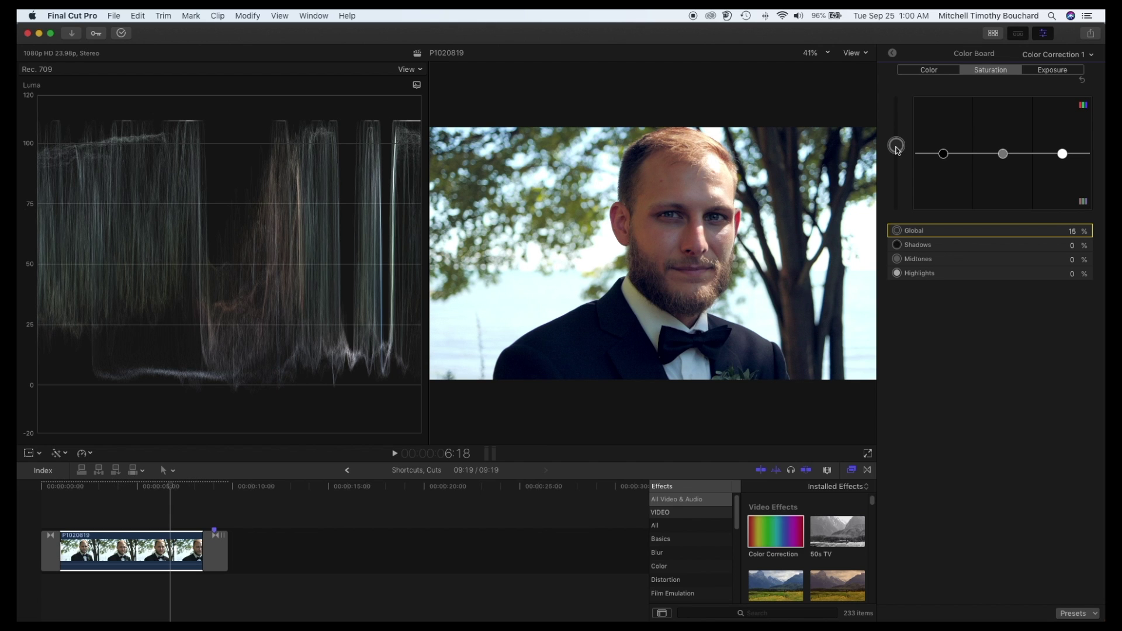
# On the Exposure pane, raise Shadows to 3% and lower Highlights to -13%
pyautogui.click(1059, 72)
pyautogui.moveTo(946, 155)
pyautogui.mouseDown()
pyautogui.moveTo(945, 139)
pyautogui.moveTo(949, 170)
pyautogui.moveTo(949, 157)
pyautogui.mouseUp()
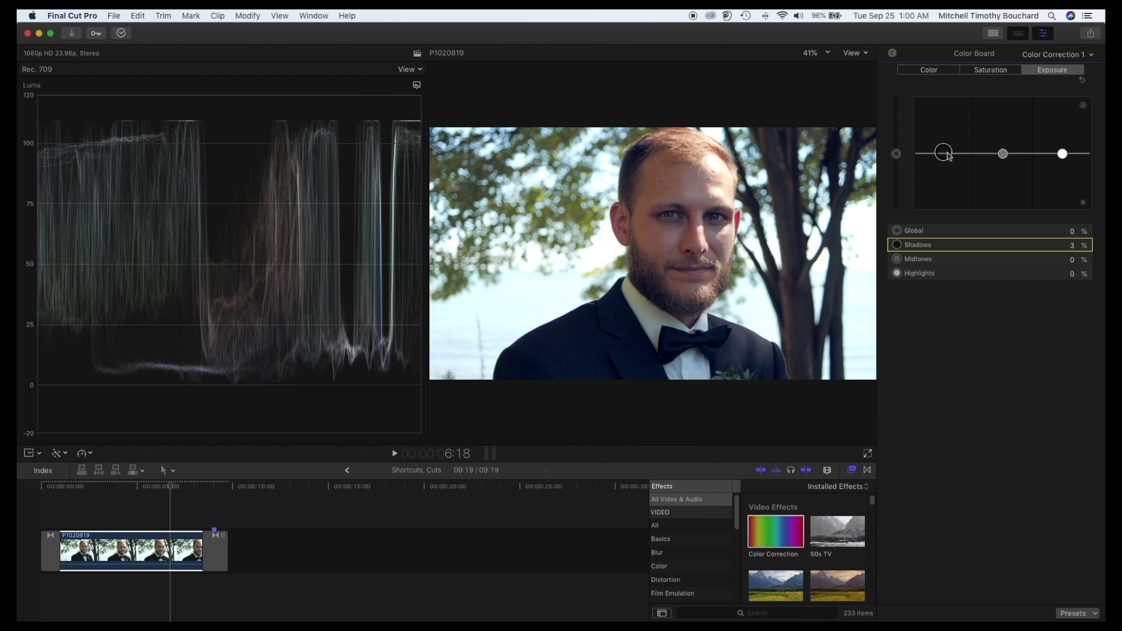
pyautogui.moveTo(1063, 154)
pyautogui.mouseDown()
pyautogui.moveTo(1063, 168)
pyautogui.moveTo(1063, 150)
pyautogui.mouseUp()
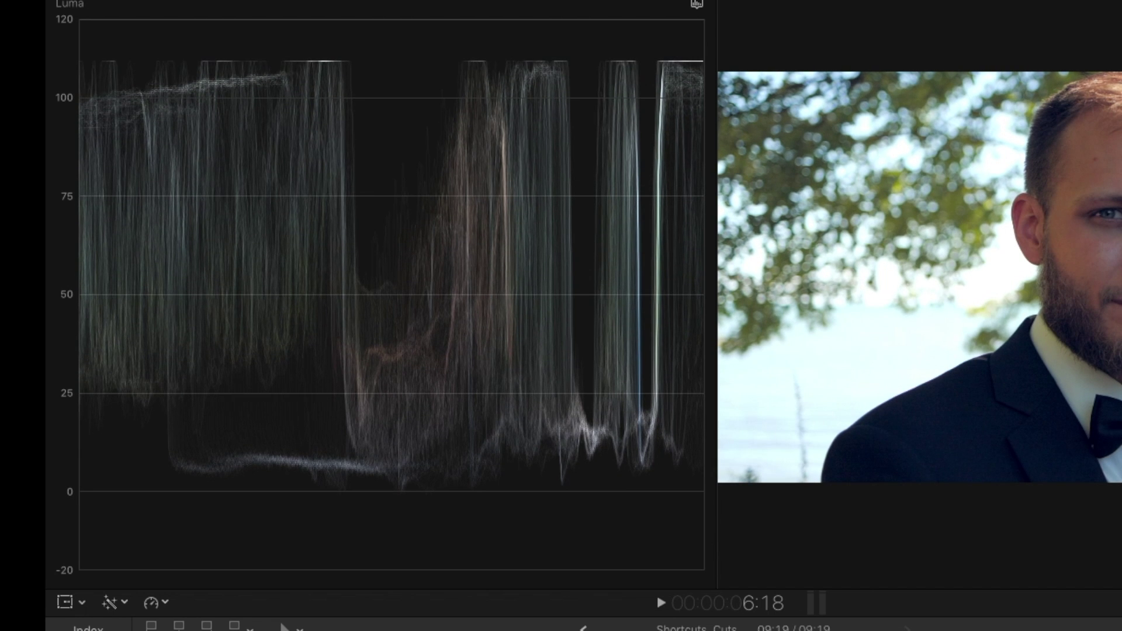
pyautogui.moveTo(1063, 150)
pyautogui.mouseDown()
pyautogui.moveTo(1050, 151)
pyautogui.moveTo(1050, 177)
pyautogui.moveTo(1051, 159)
pyautogui.moveTo(1065, 166)
pyautogui.mouseUp()
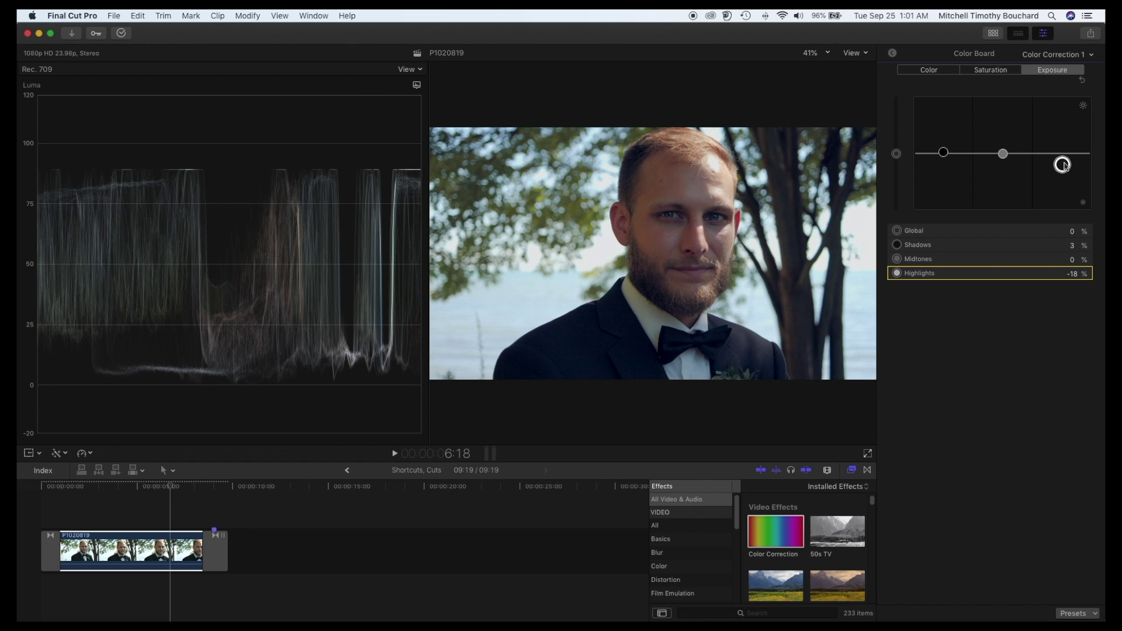
pyautogui.moveTo(1065, 166); pyautogui.dragTo(1065, 163)
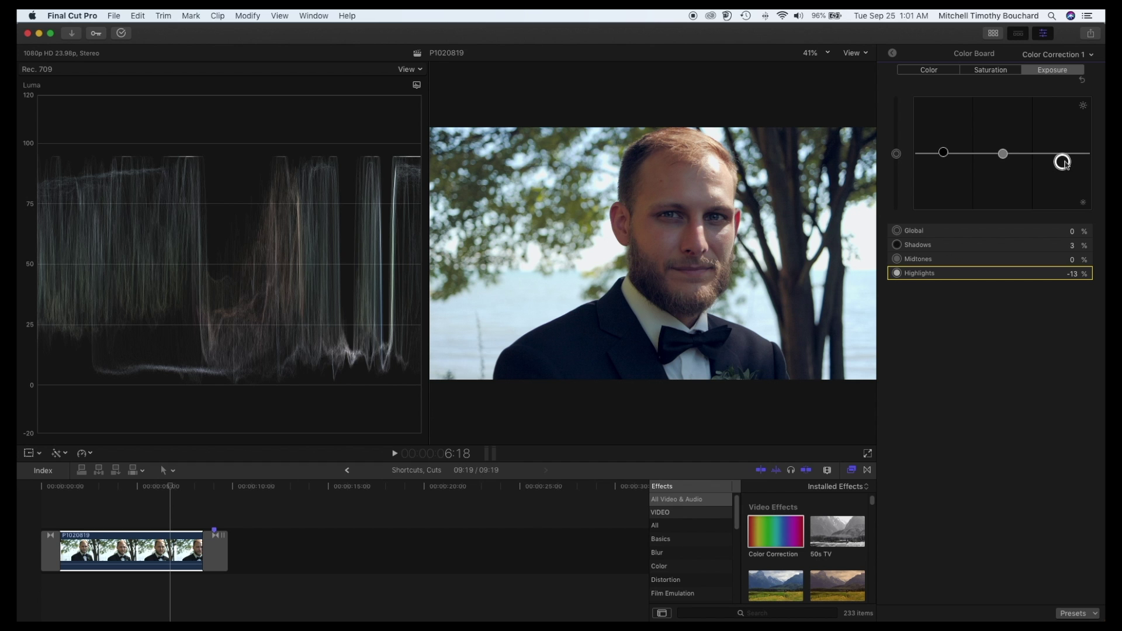
# Fine-tune the groom clip's exposure to Highlights -10% and Midtones -5% against the luma waveform
pyautogui.moveTo(1065, 164); pyautogui.dragTo(1002, 157)
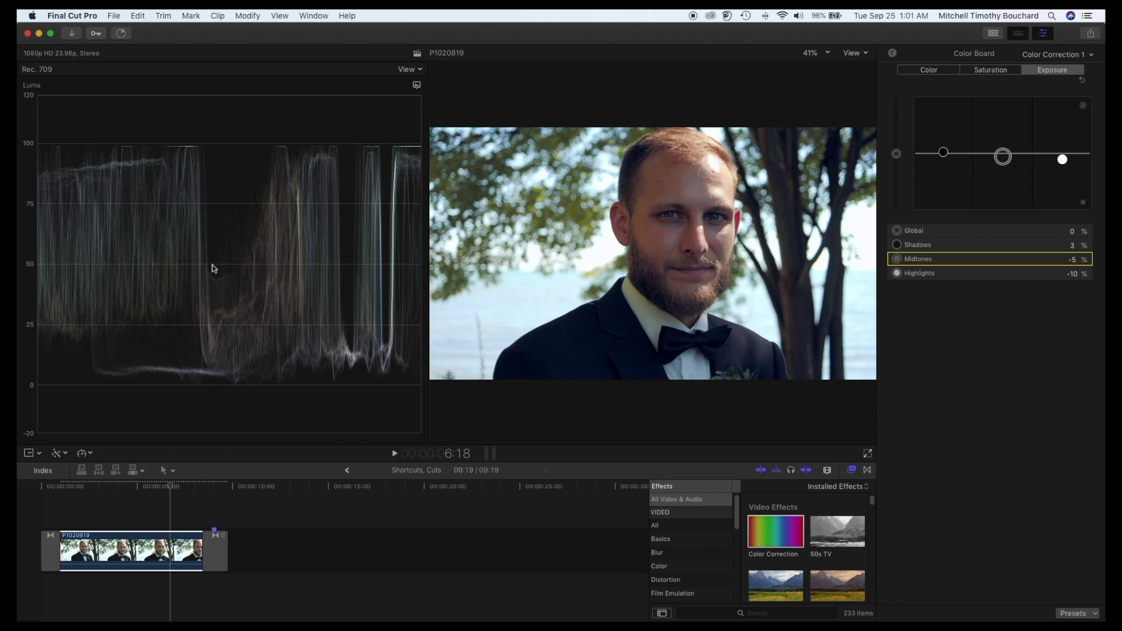
pyautogui.moveTo(1003, 157); pyautogui.dragTo(1007, 166)
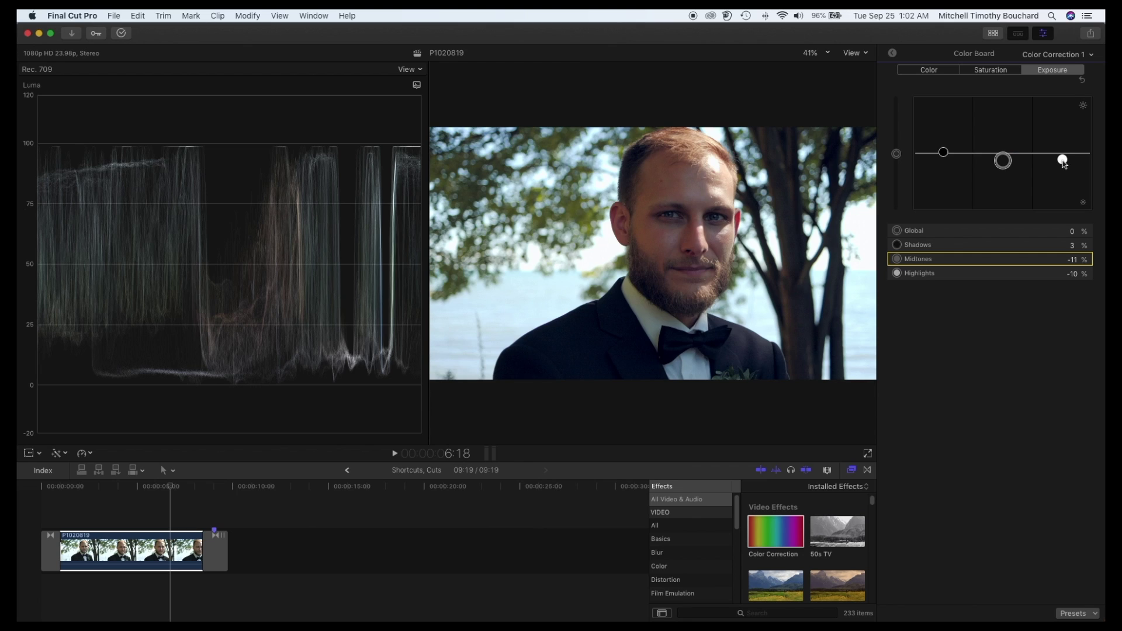
pyautogui.moveTo(1062, 156)
pyautogui.mouseDown()
pyautogui.moveTo(1064, 134)
pyautogui.moveTo(1063, 178)
pyautogui.moveTo(1062, 159)
pyautogui.mouseUp()
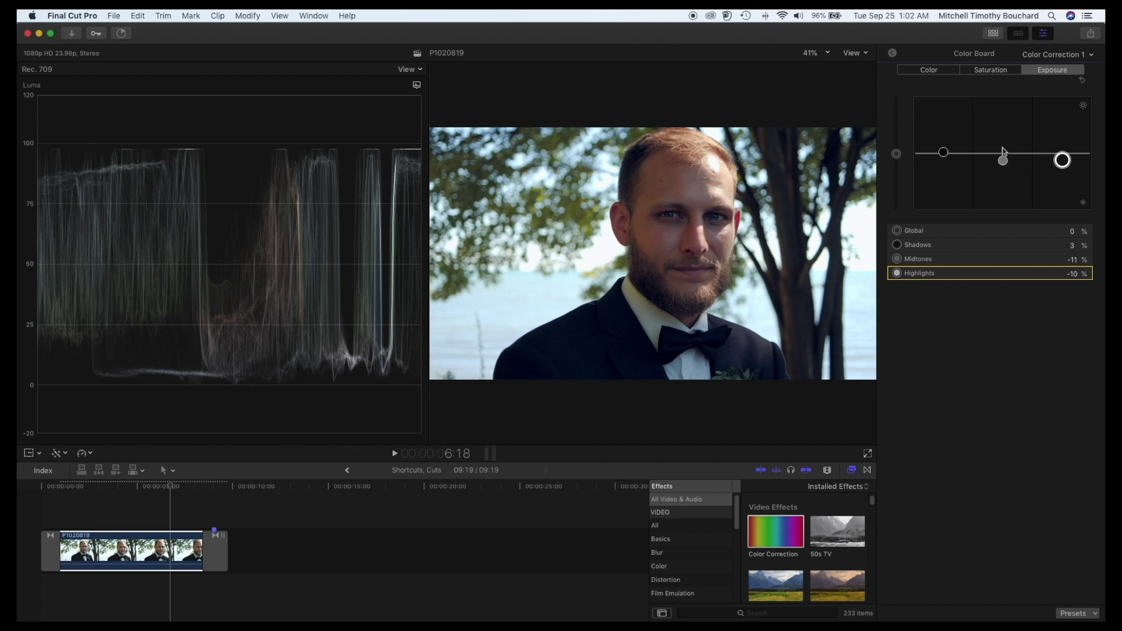
pyautogui.moveTo(1003, 152)
pyautogui.mouseDown()
pyautogui.moveTo(1003, 166)
pyautogui.moveTo(1007, 150)
pyautogui.mouseUp()
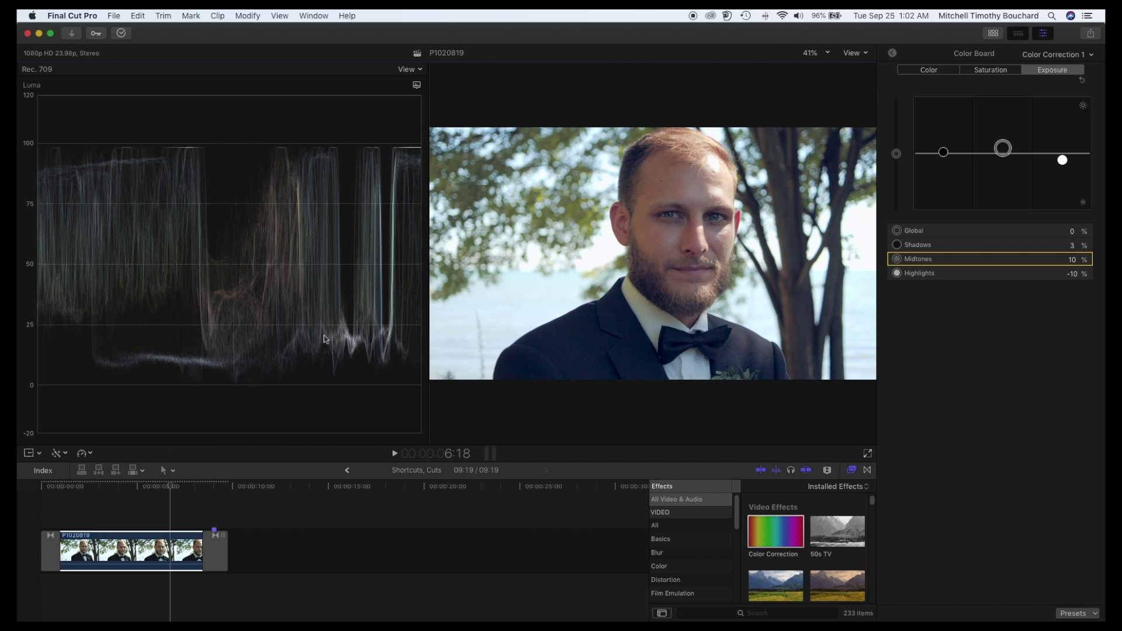
pyautogui.moveTo(1008, 151)
pyautogui.mouseDown()
pyautogui.moveTo(1012, 170)
pyautogui.moveTo(1014, 153)
pyautogui.mouseUp()
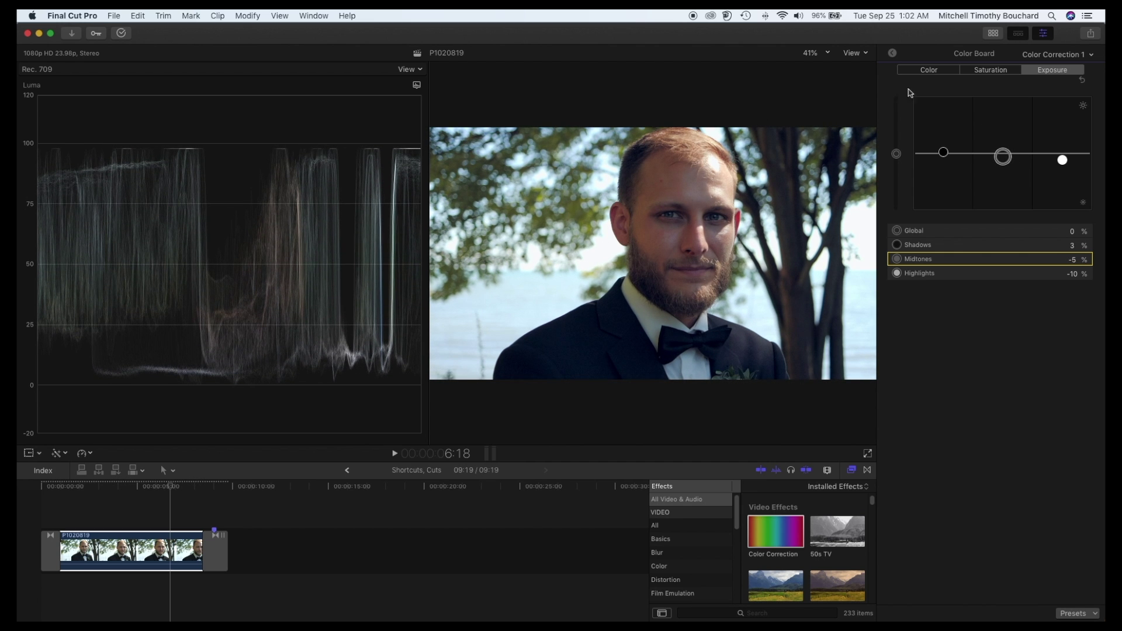
# Switch the scope to the vectorscope and retint shadows to 249°/8% and midtones to 42°/16%
pyautogui.click(924, 71)
pyautogui.rightClick(267, 216)
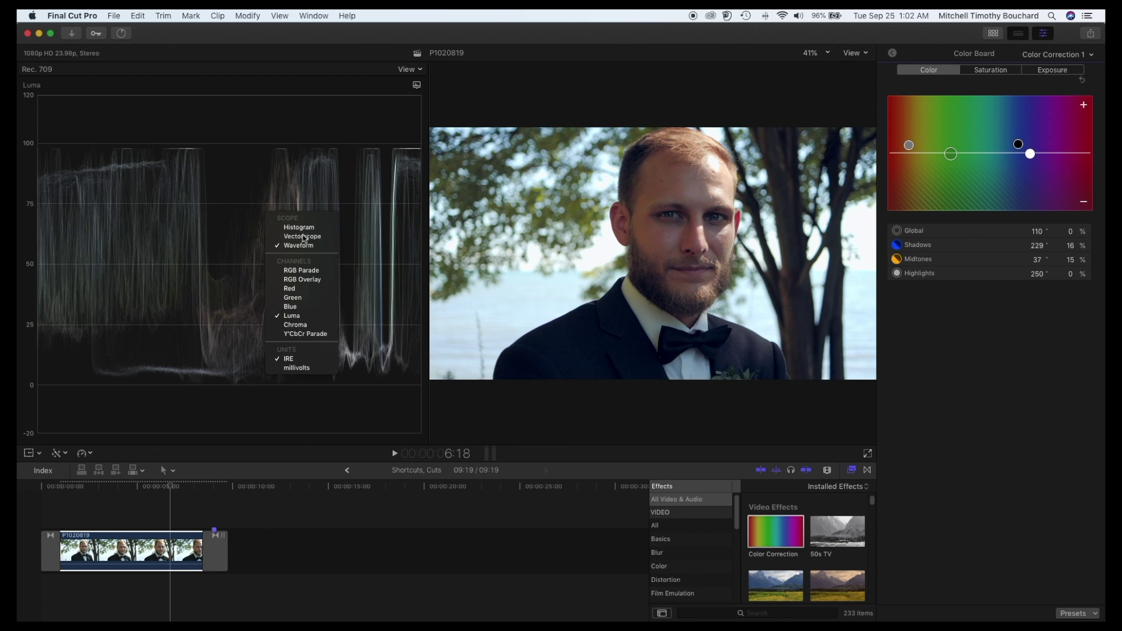
pyautogui.click(303, 237)
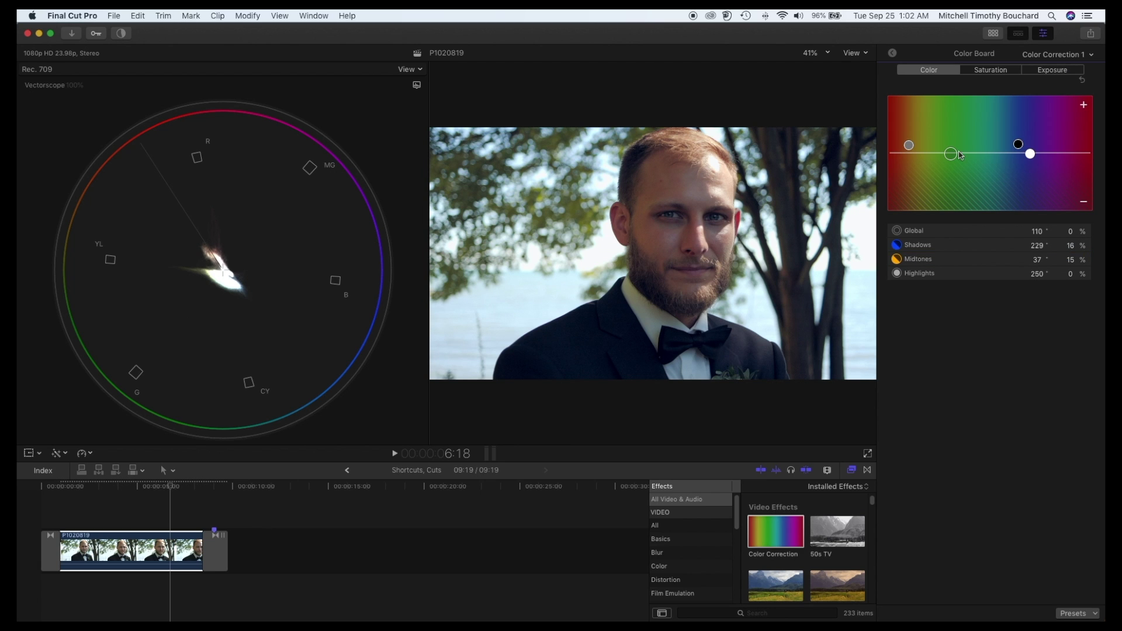
pyautogui.moveTo(1023, 147)
pyautogui.mouseDown()
pyautogui.moveTo(1020, 176)
pyautogui.moveTo(1024, 145)
pyautogui.moveTo(1029, 153)
pyautogui.mouseUp()
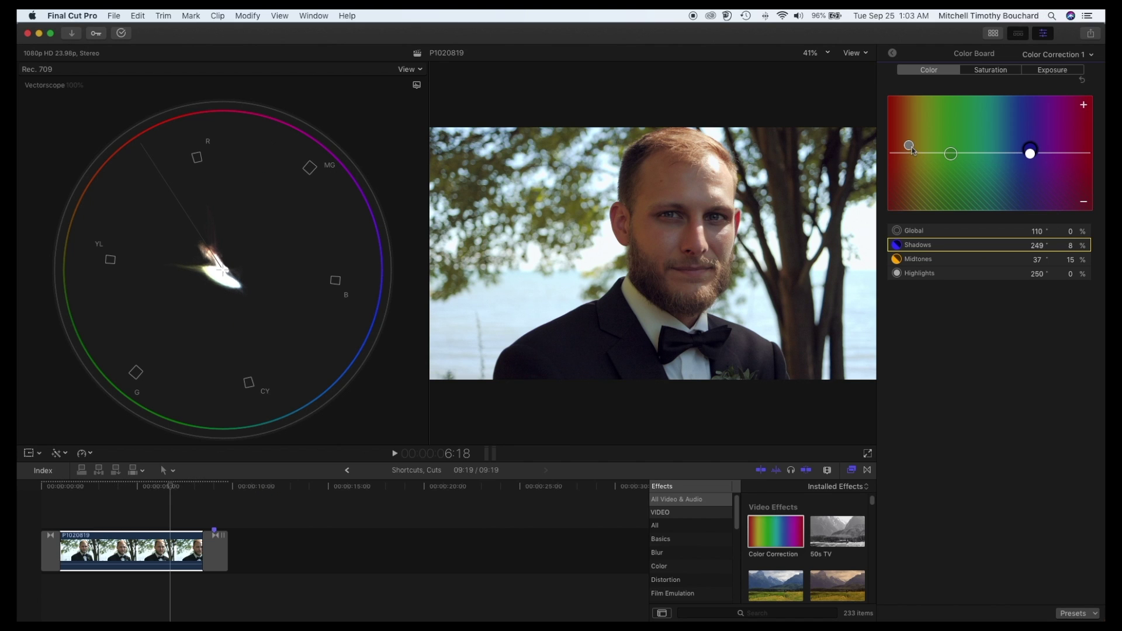
pyautogui.moveTo(914, 151)
pyautogui.mouseDown()
pyautogui.moveTo(915, 161)
pyautogui.moveTo(917, 150)
pyautogui.mouseUp()
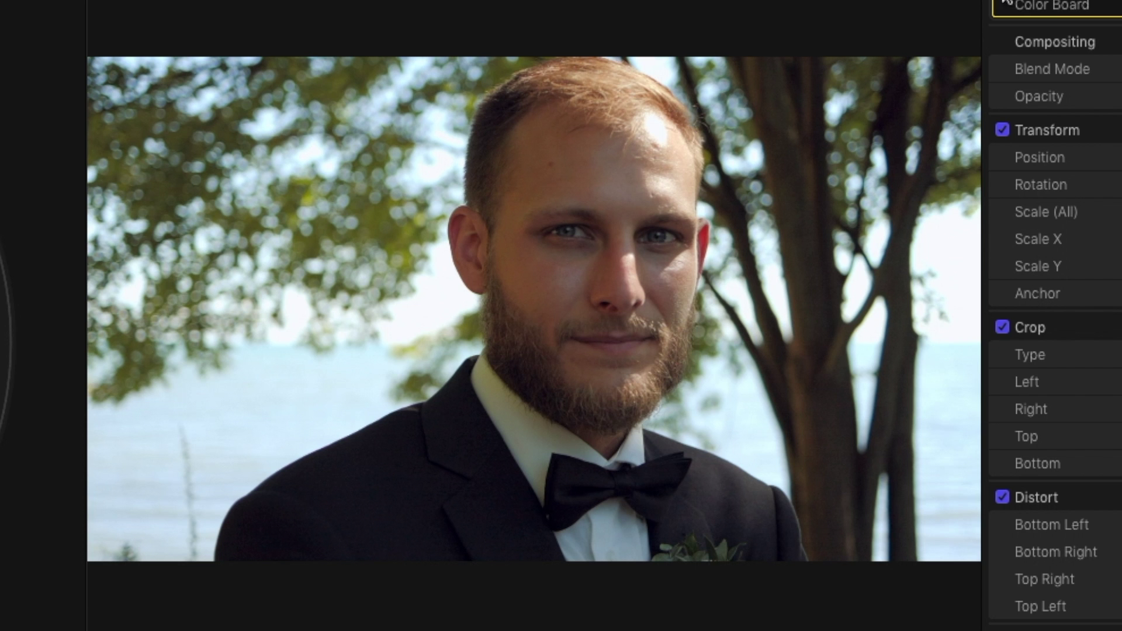
# Toggle Color Correction 1 off and on to compare the groom clip before and after
pyautogui.press('alt+super+b')
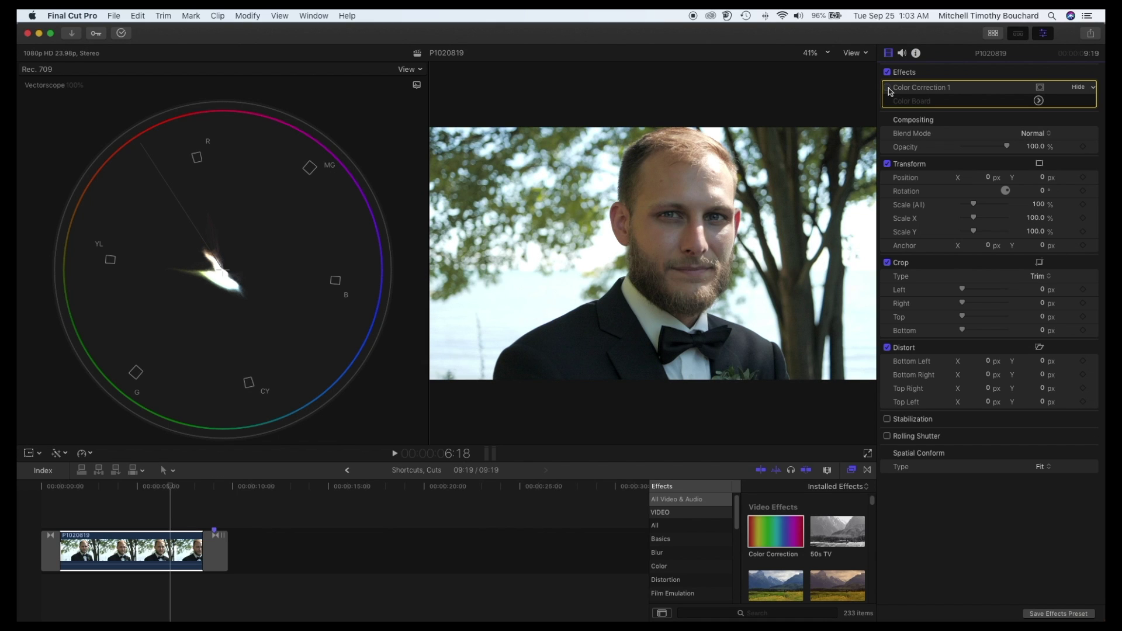
pyautogui.click(889, 87)
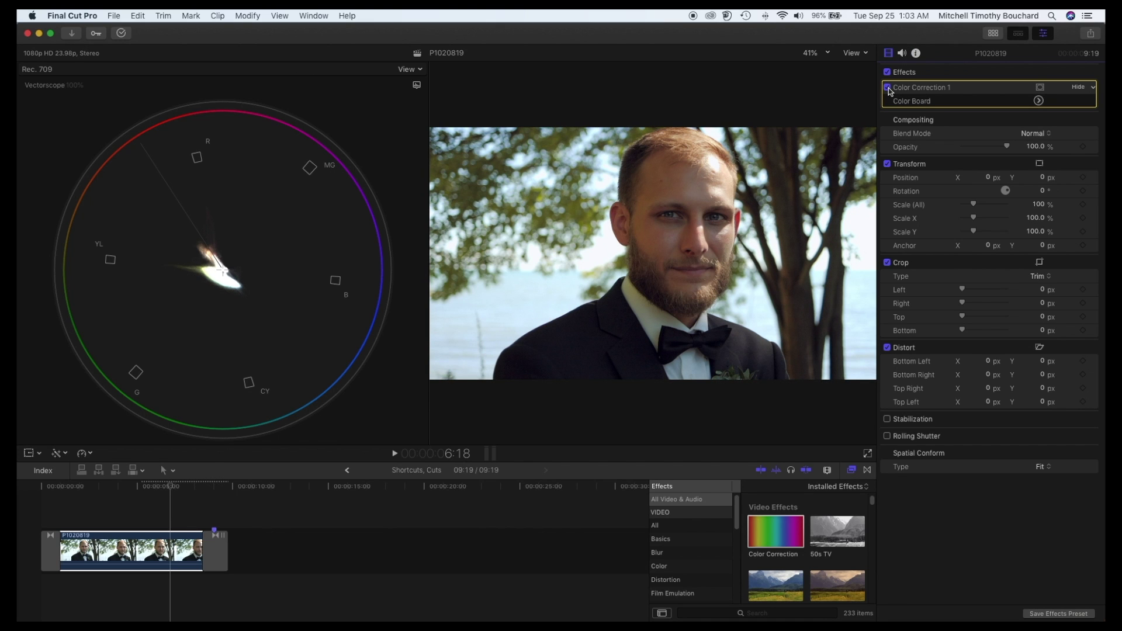
pyautogui.click(888, 88)
pyautogui.click(889, 88)
# Shift the groom clip's shadow tint to 223°/12% on the Color Board
pyautogui.click(1039, 101)
pyautogui.click(1030, 151)
pyautogui.moveTo(1026, 150); pyautogui.dragTo(1016, 149)
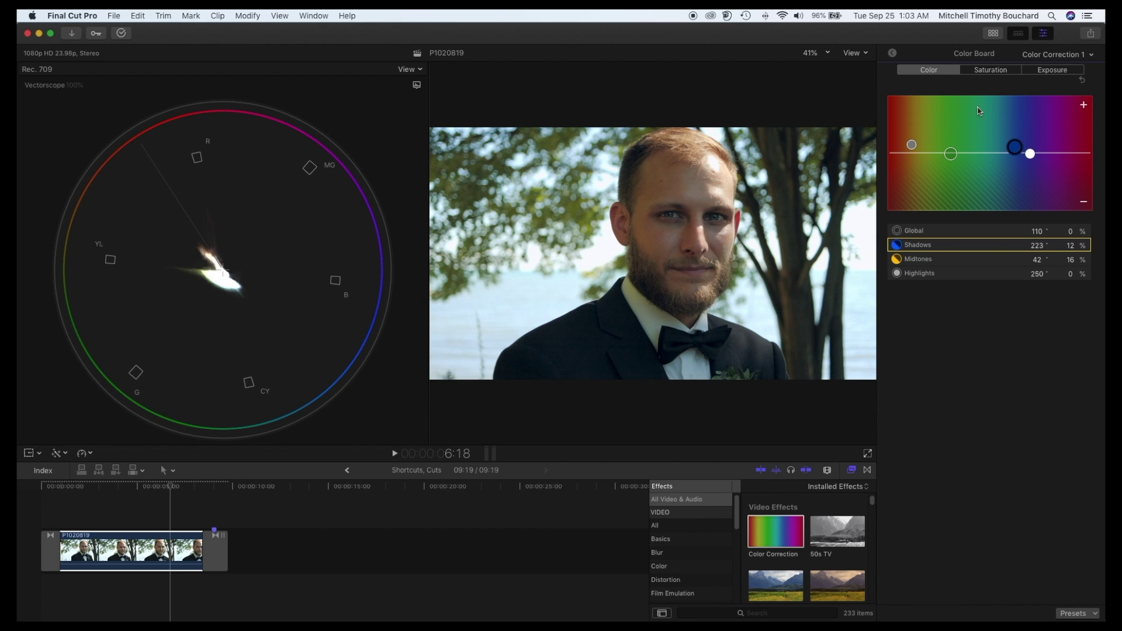
# Raise the groom clip's global saturation to 33%
pyautogui.click(990, 71)
pyautogui.click(897, 144)
pyautogui.moveTo(898, 143); pyautogui.dragTo(899, 139)
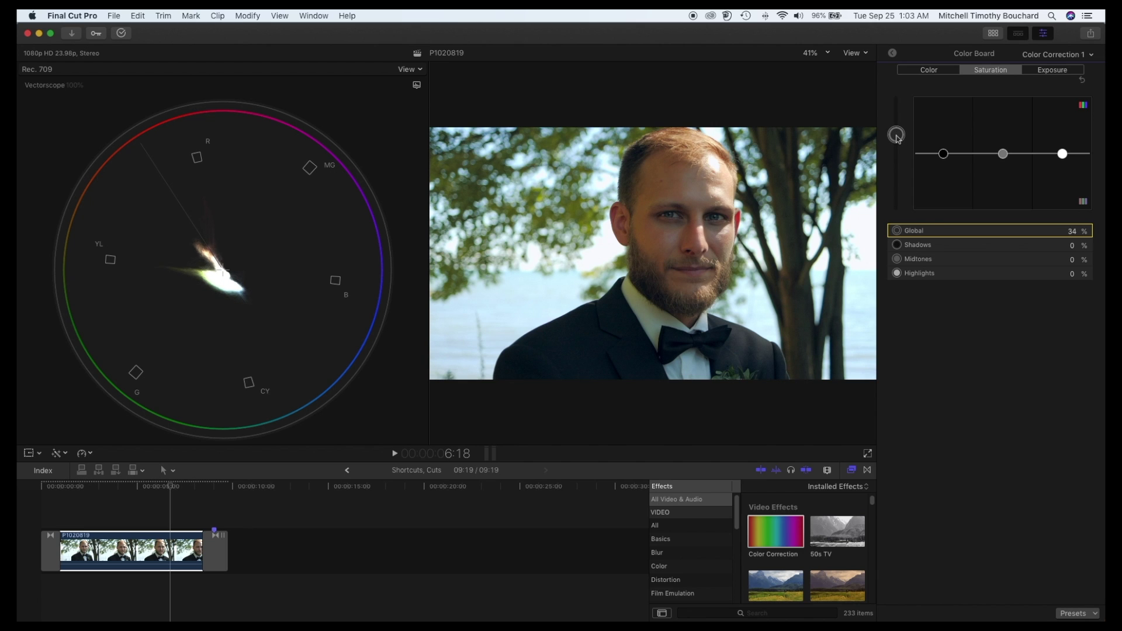
# Switch the scope display back to the luma waveform
pyautogui.click(893, 53)
pyautogui.rightClick(272, 295)
pyautogui.click(292, 324)
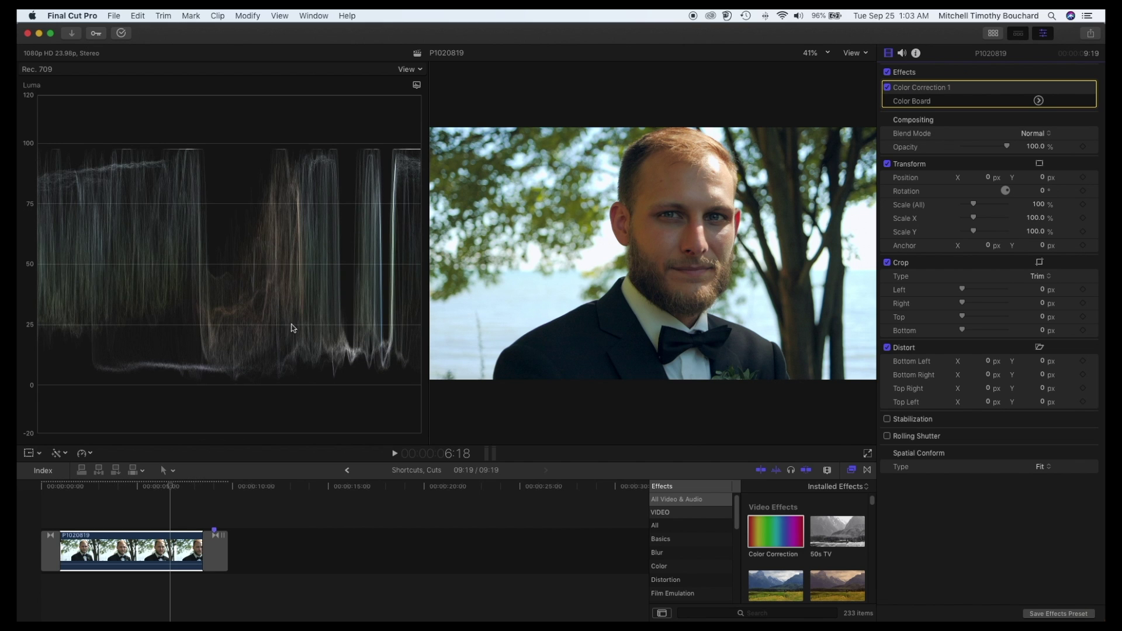
pyautogui.rightClick(268, 357)
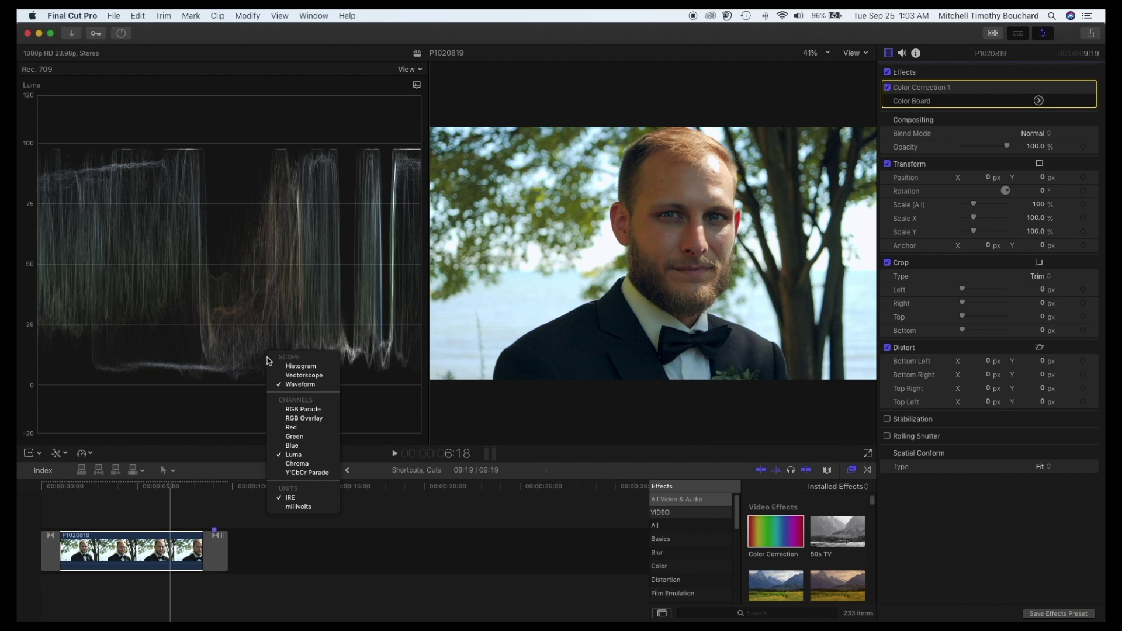
pyautogui.click(301, 375)
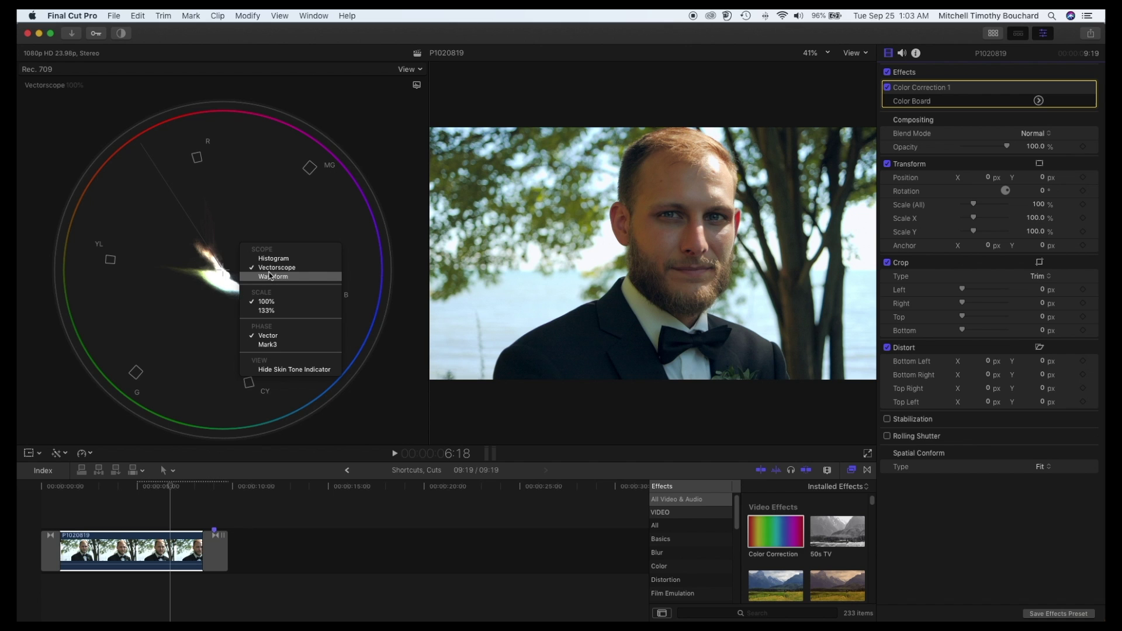
pyautogui.click(270, 277)
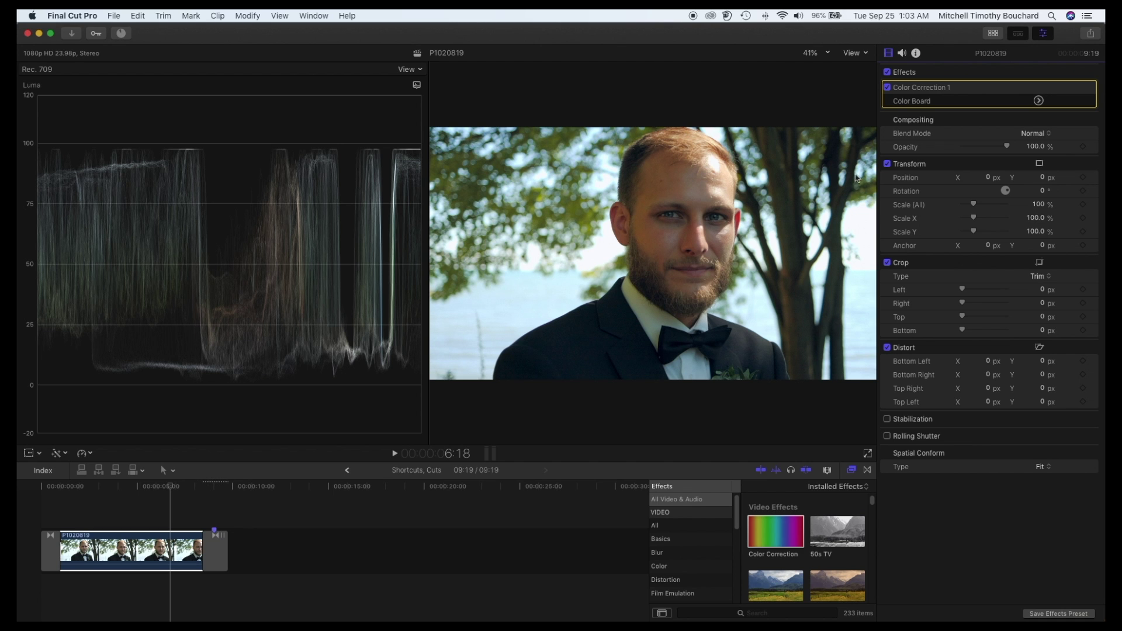
# Set the groom clip's shadows saturation to 1% and shadow exposure to 0%
pyautogui.click(1038, 101)
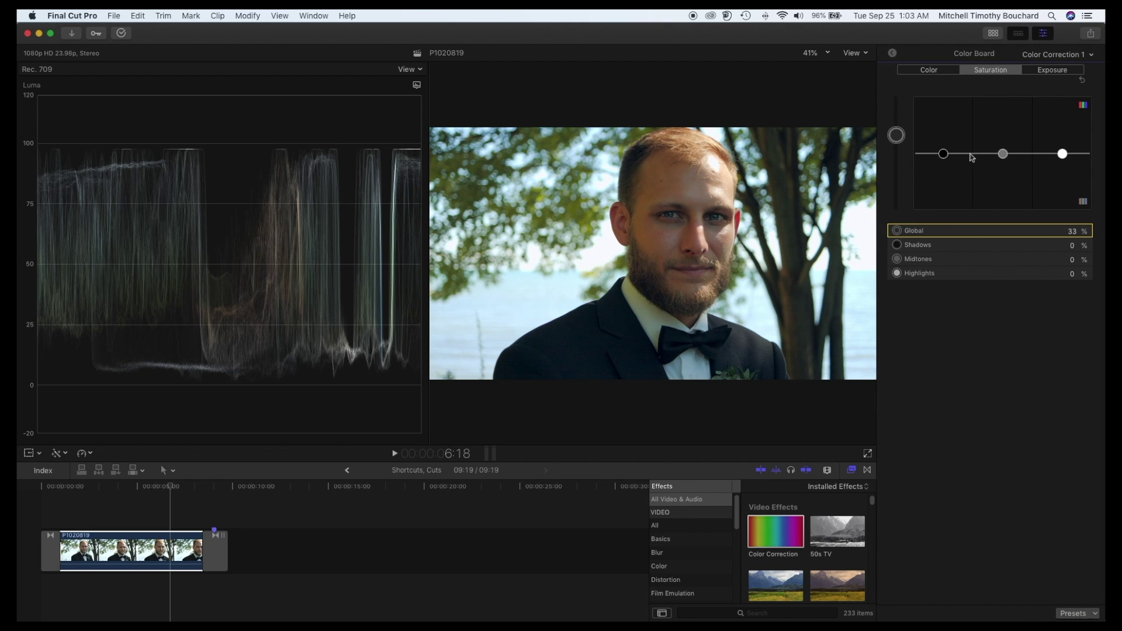
pyautogui.moveTo(943, 153); pyautogui.dragTo(945, 164)
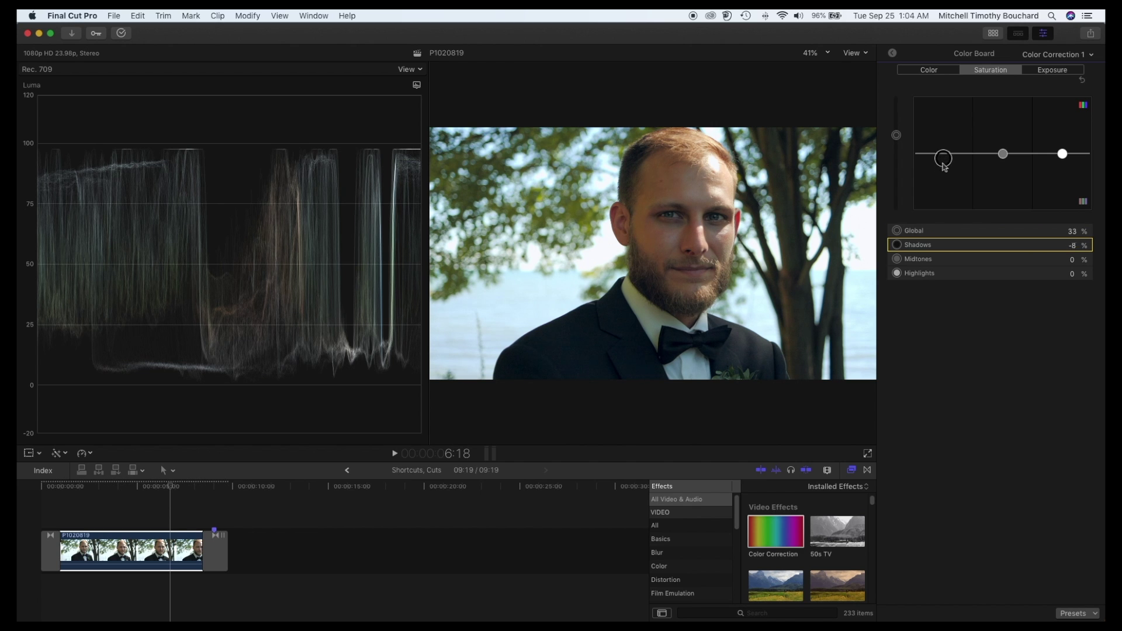
pyautogui.click(1051, 70)
pyautogui.moveTo(944, 156); pyautogui.dragTo(945, 157)
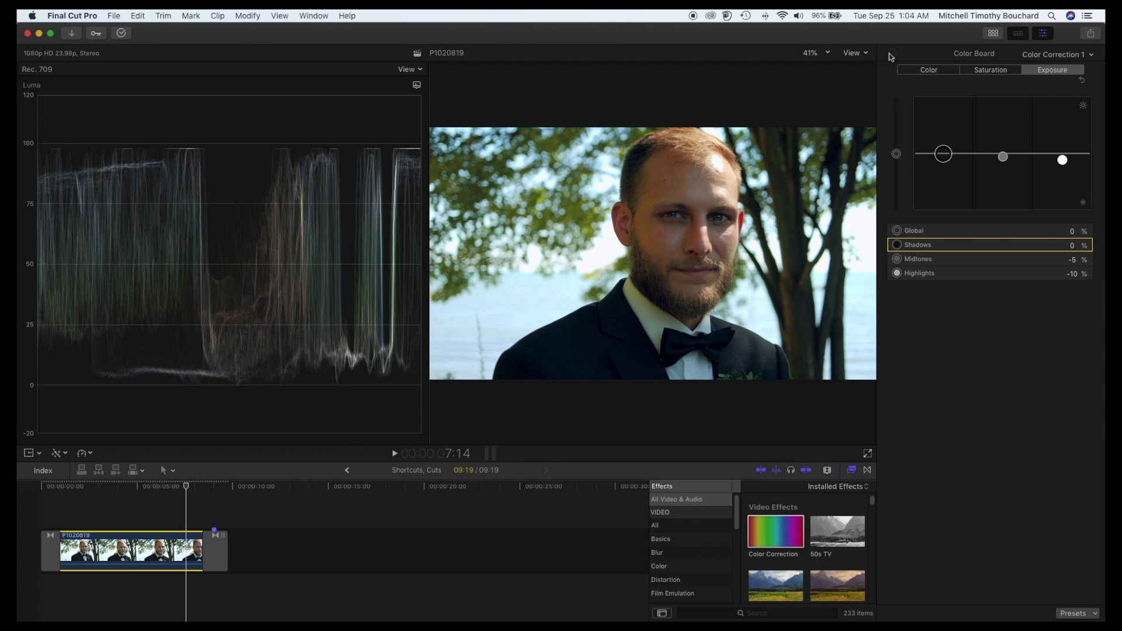
# Play the groom clip from near its start with Color Correction 1 off, then re-enable it
pyautogui.click(895, 54)
pyautogui.click(887, 87)
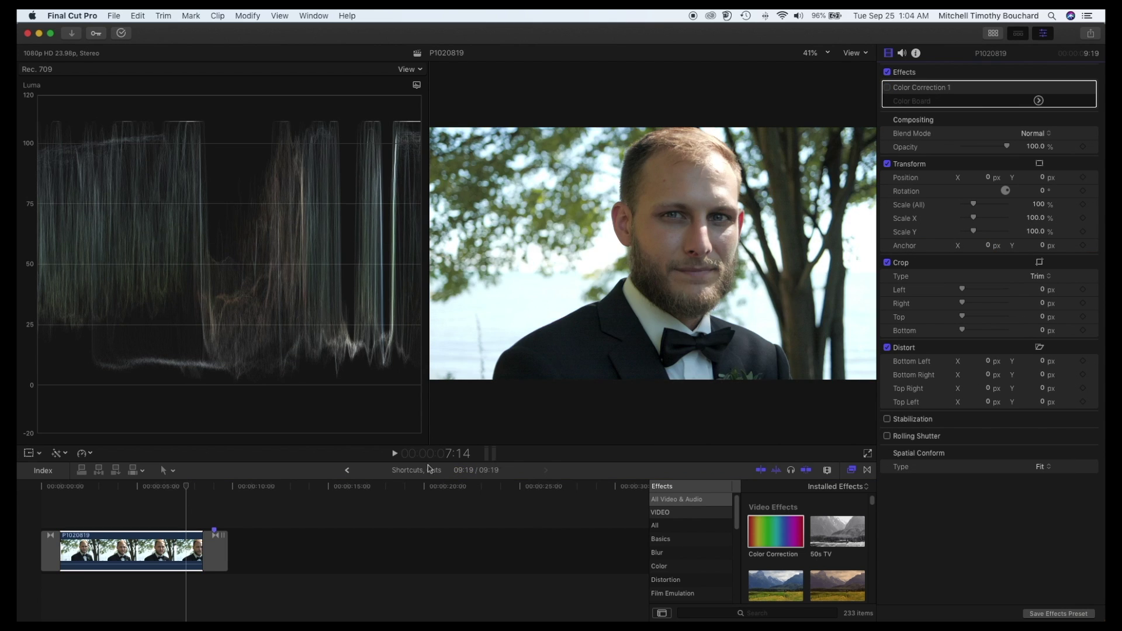
pyautogui.moveTo(186, 488); pyautogui.dragTo(73, 488)
pyautogui.press('space')
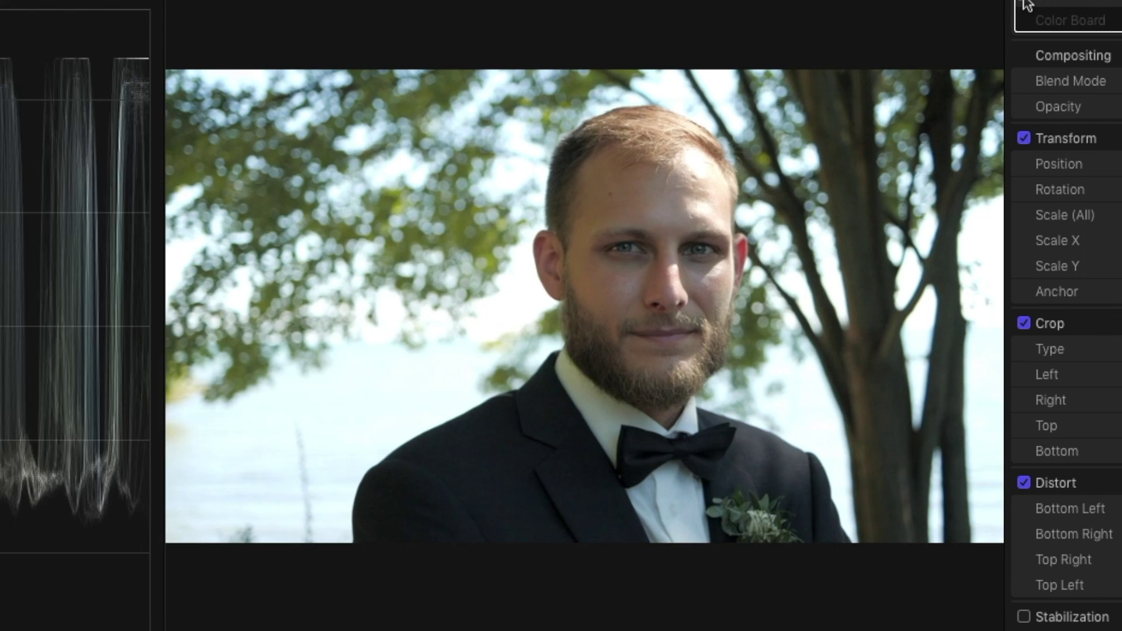
pyautogui.click(1027, 3)
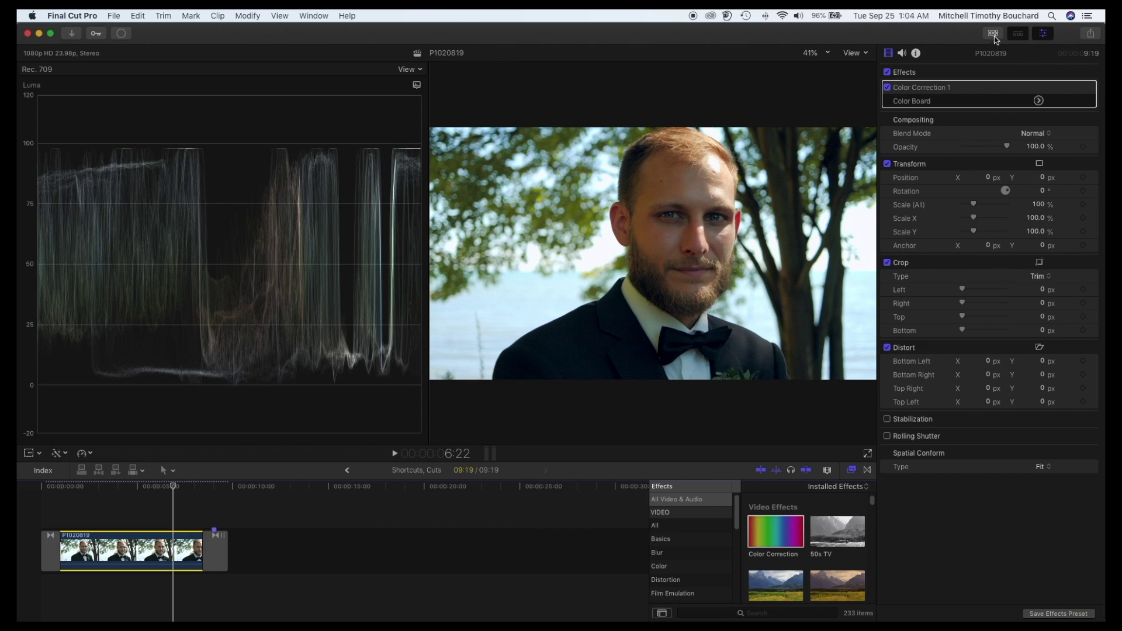
# Add bride clip P1020821 to the timeline right after groom clip P1020819
pyautogui.press('ctrl+super+1')
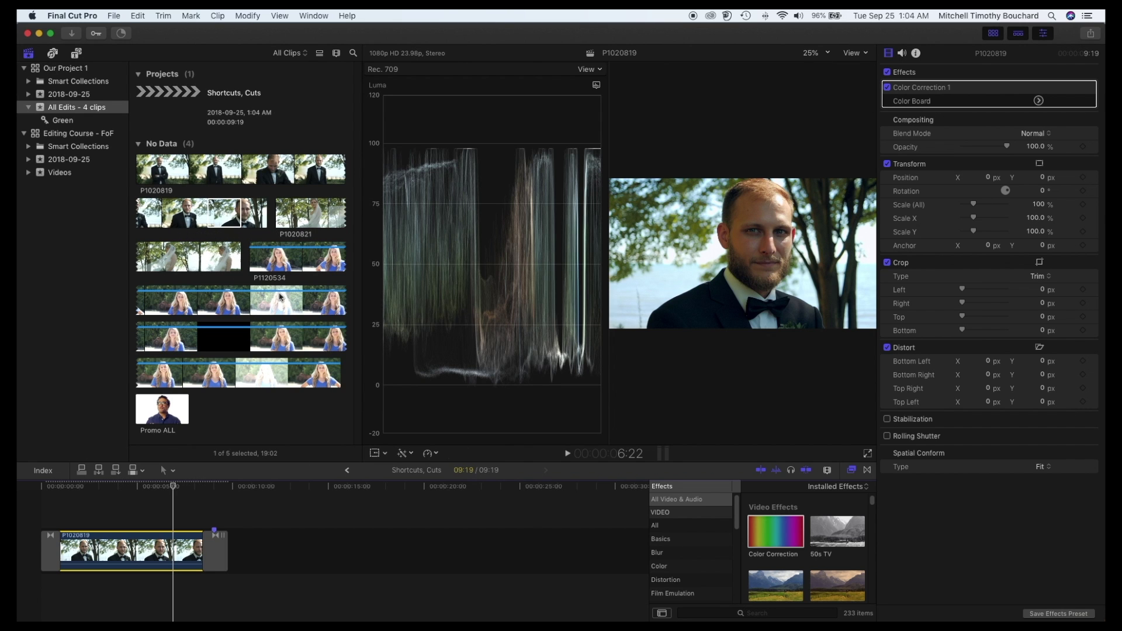
pyautogui.click(299, 222)
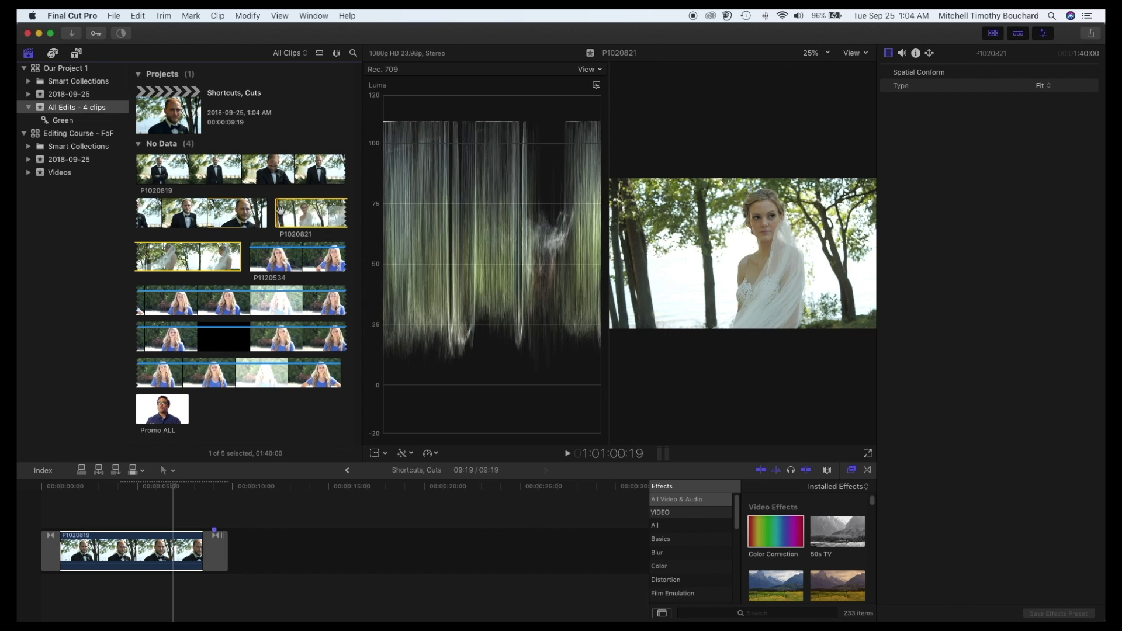
pyautogui.moveTo(323, 221); pyautogui.dragTo(260, 551)
pyautogui.hscroll(5, 351, 544)
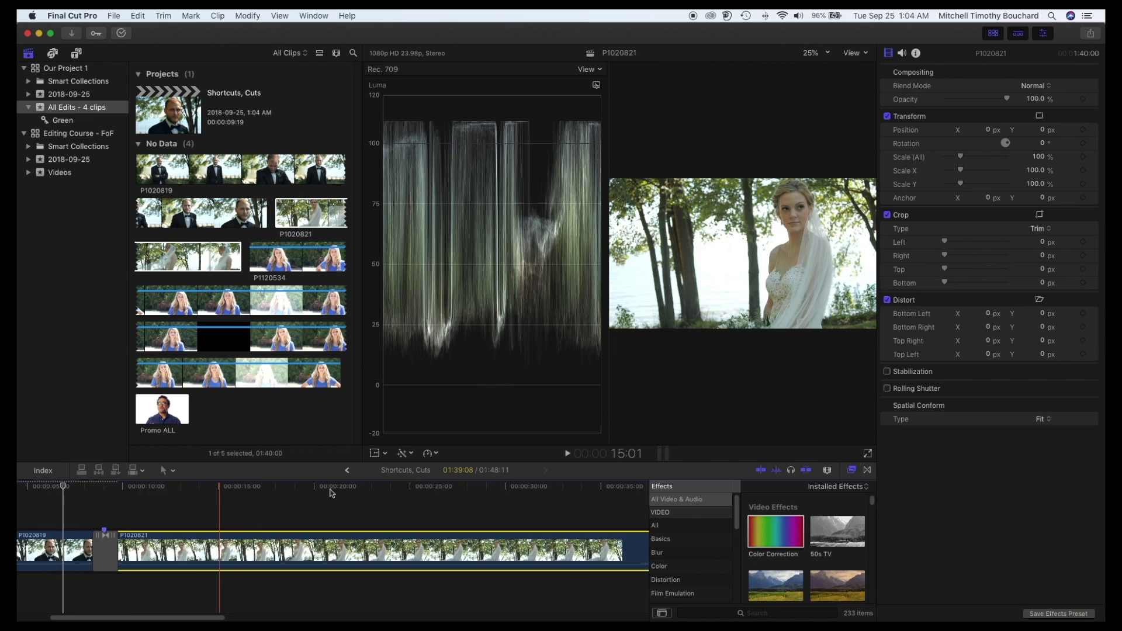
# Show the bride clip's video properties at 21:06, undoing an accidental cut
pyautogui.click(274, 491)
pyautogui.press('super+4')
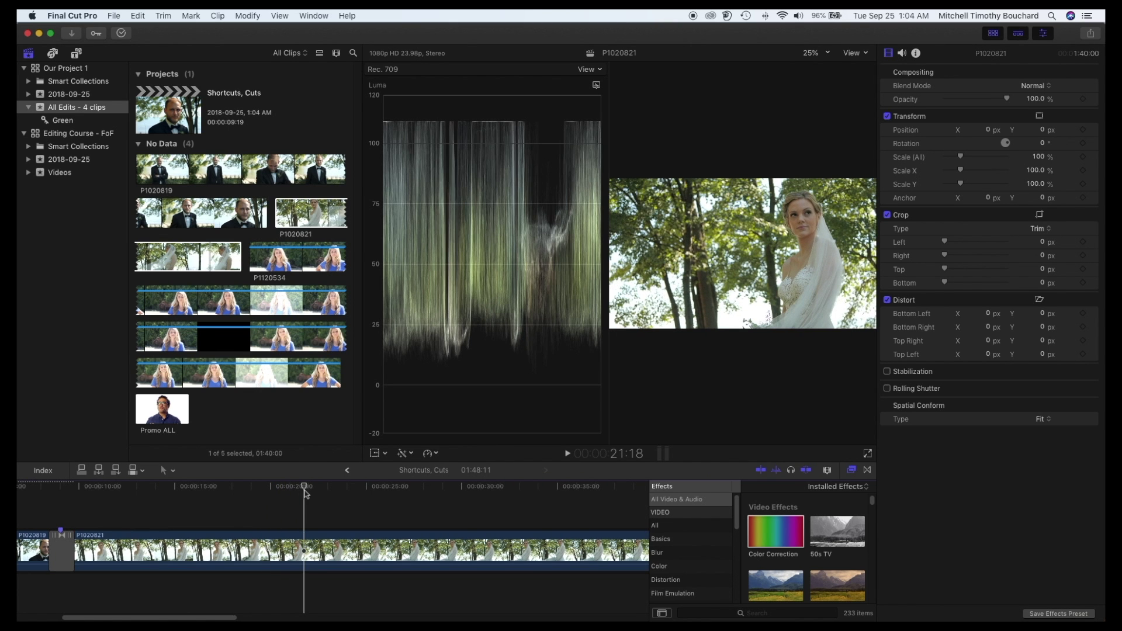
pyautogui.click(295, 496)
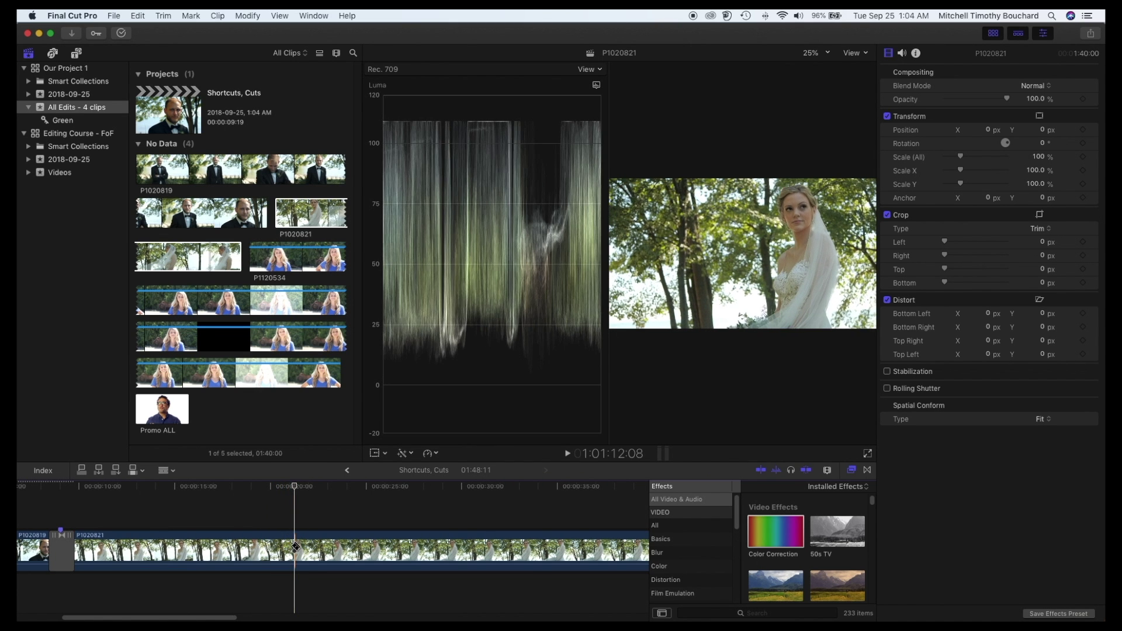
pyautogui.press('super+b')
pyautogui.press('super+z')
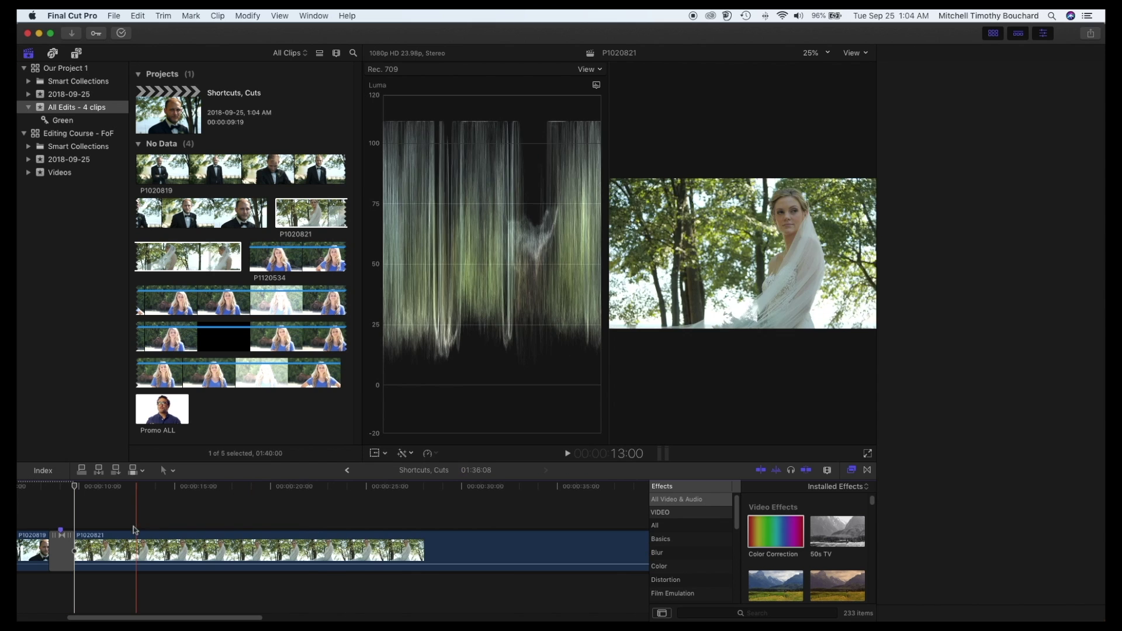
pyautogui.press('Up')
# Select the bride clip at 14:03 and apply a Color Correction effect
pyautogui.moveTo(86, 496); pyautogui.dragTo(158, 494)
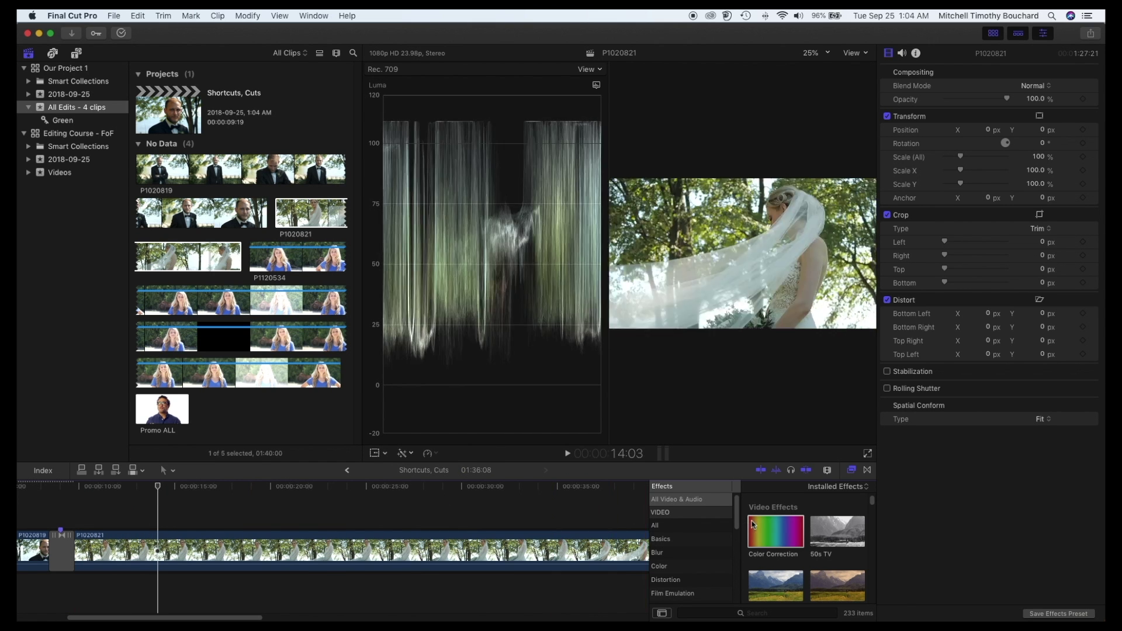
pyautogui.click(134, 545)
pyautogui.hotkey('alt', 'e')
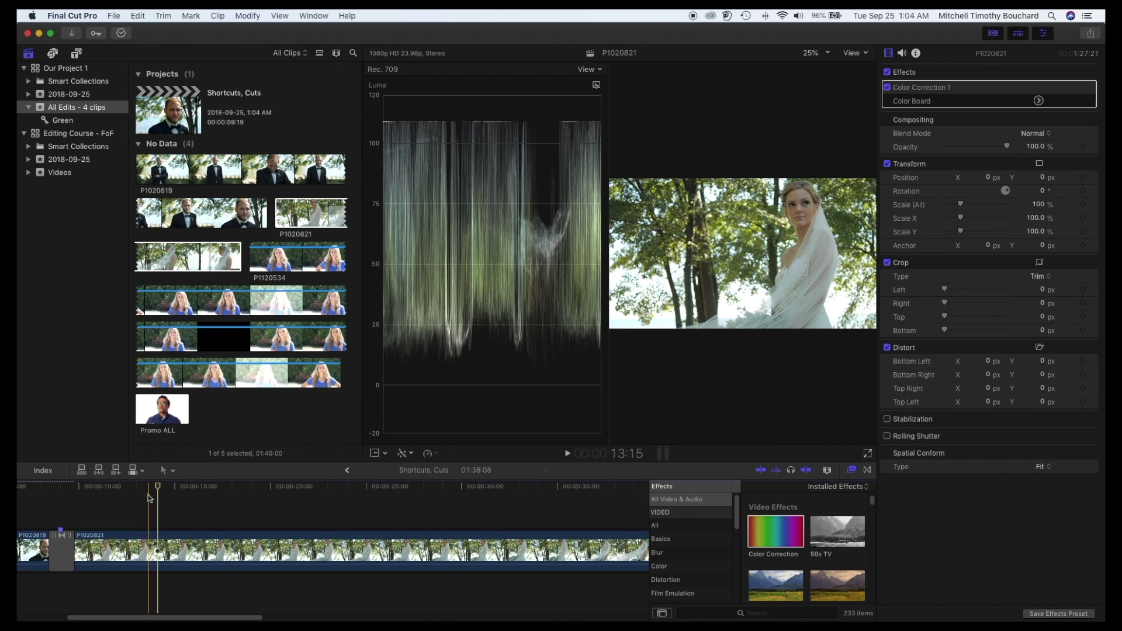
# Darken the bride clip's exposure to Shadows -13% and Highlights -12% on the Color Board
pyautogui.click(993, 33)
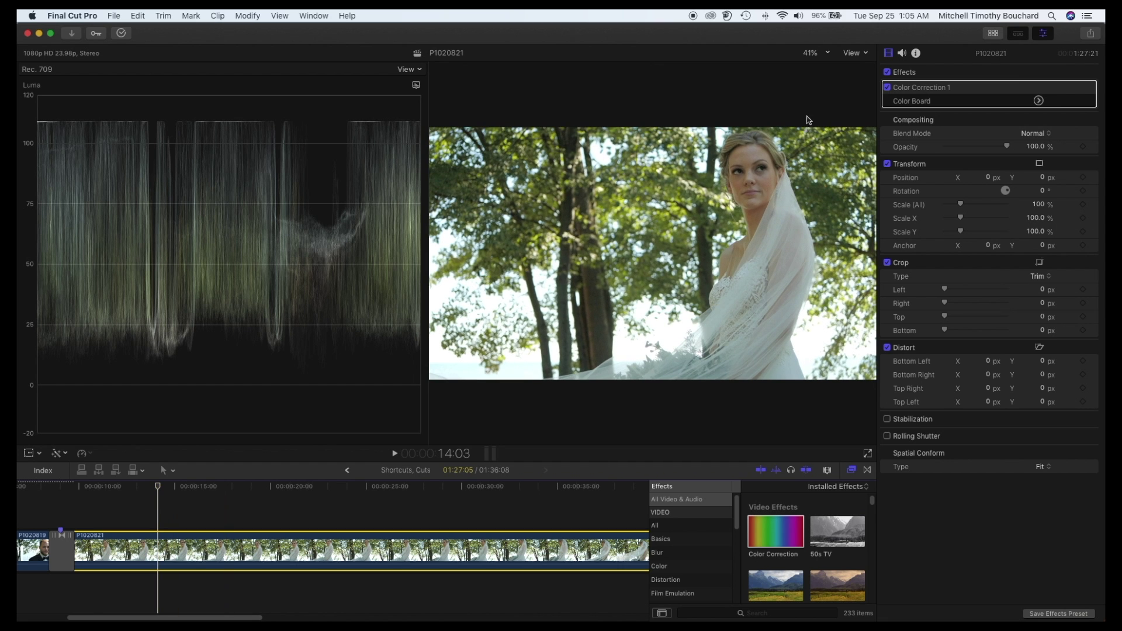
pyautogui.click(1040, 101)
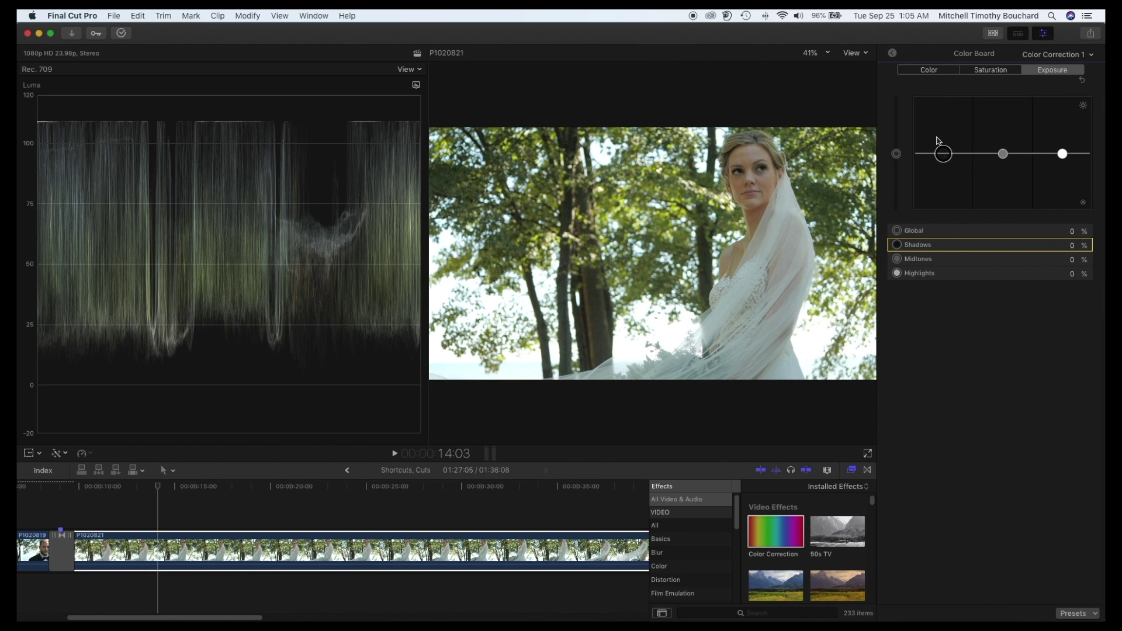
pyautogui.moveTo(942, 158); pyautogui.dragTo(943, 163)
pyautogui.moveTo(1063, 154); pyautogui.dragTo(1008, 150)
pyautogui.click(990, 71)
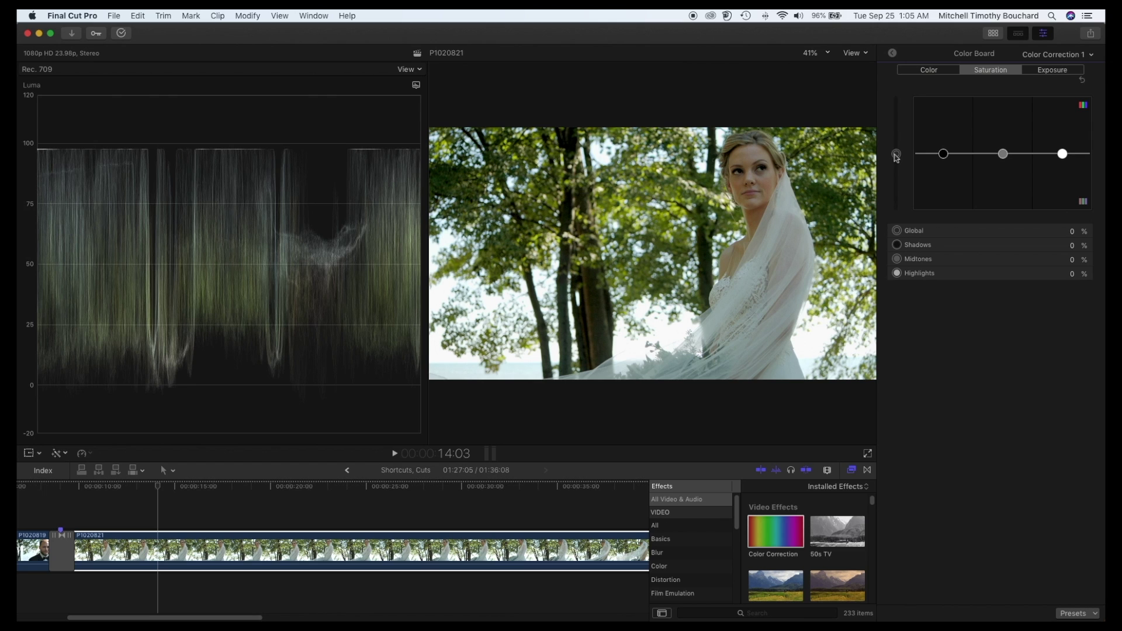
# Raise the bride clip's global saturation to 29% and switch the scope to the vectorscope
pyautogui.moveTo(897, 155); pyautogui.dragTo(898, 138)
pyautogui.click(929, 70)
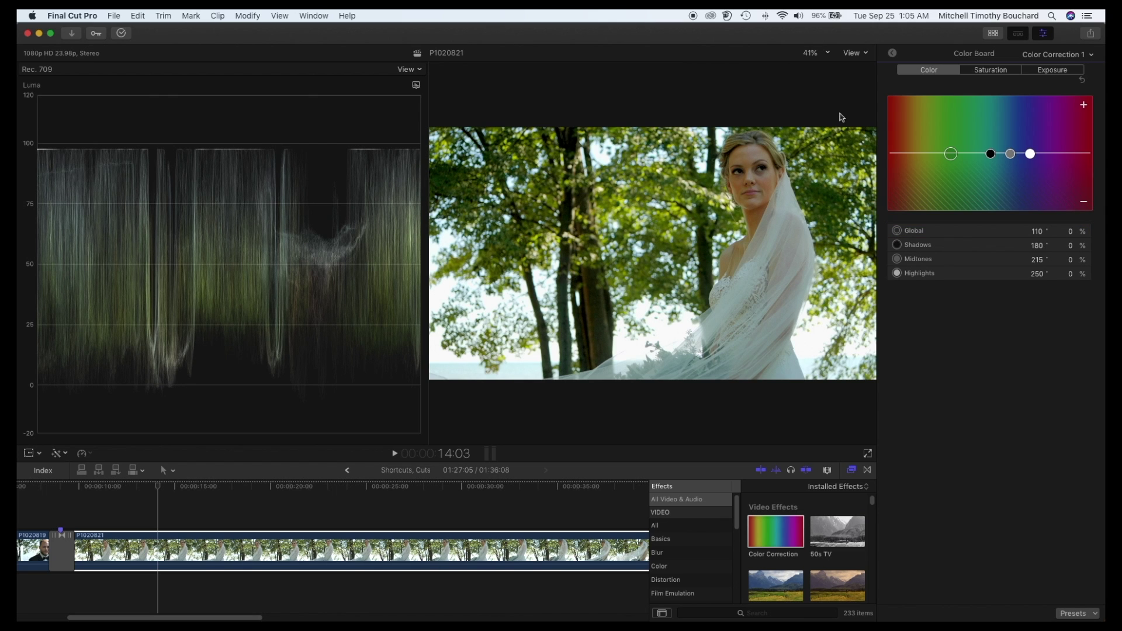
pyautogui.rightClick(87, 231)
pyautogui.click(100, 253)
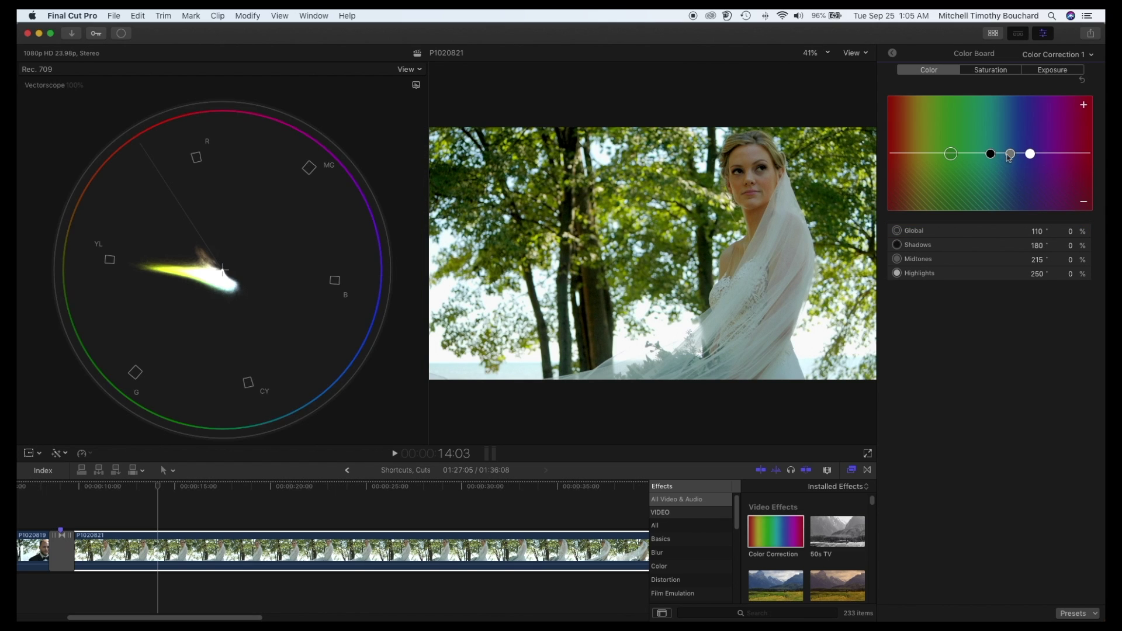
# Tint the bride clip: Midtones 35°/10% warm, Shadows 237°/10% blue, Global 113°/-3%
pyautogui.moveTo(1011, 153); pyautogui.dragTo(911, 148)
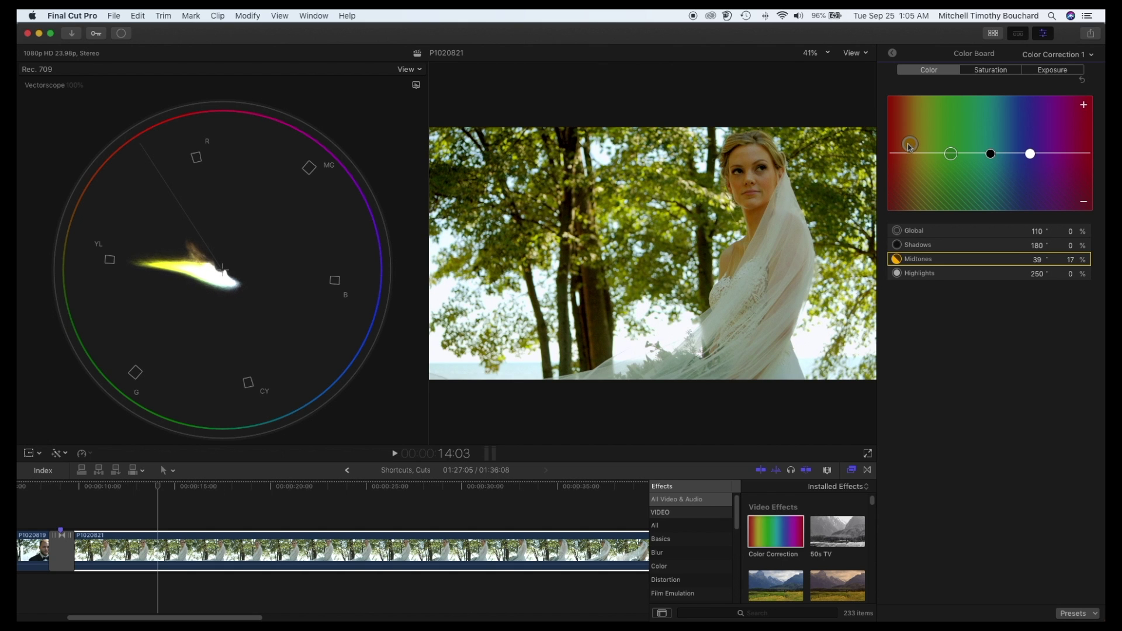
pyautogui.moveTo(992, 156); pyautogui.dragTo(1021, 148)
pyautogui.moveTo(913, 147)
pyautogui.mouseDown()
pyautogui.moveTo(905, 155)
pyautogui.moveTo(920, 148)
pyautogui.mouseUp()
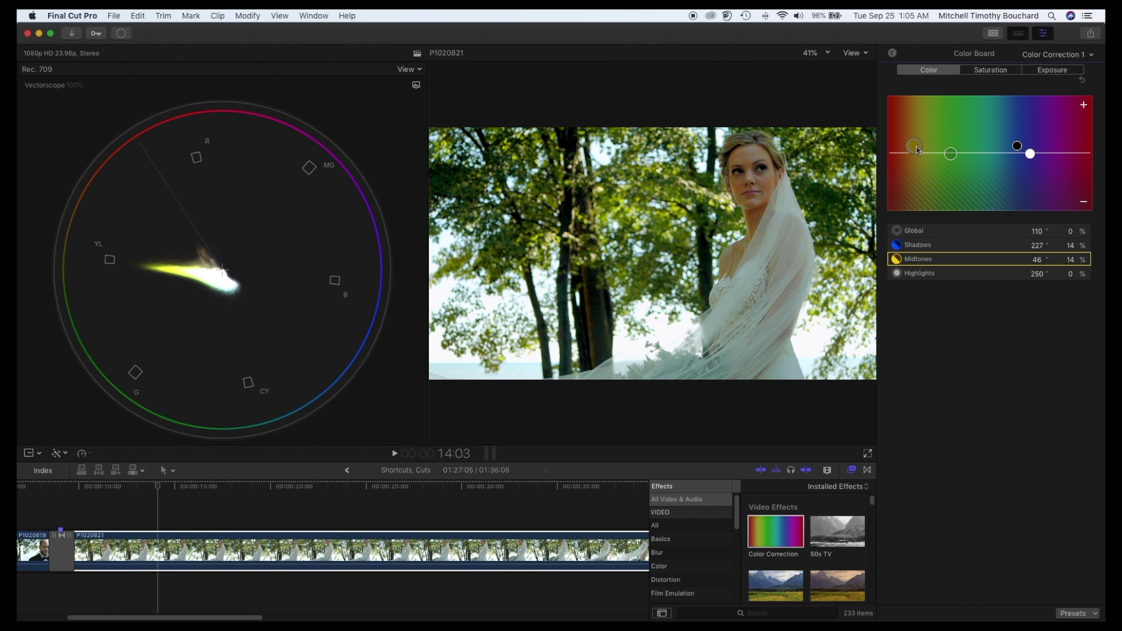
pyautogui.moveTo(1017, 147); pyautogui.dragTo(955, 164)
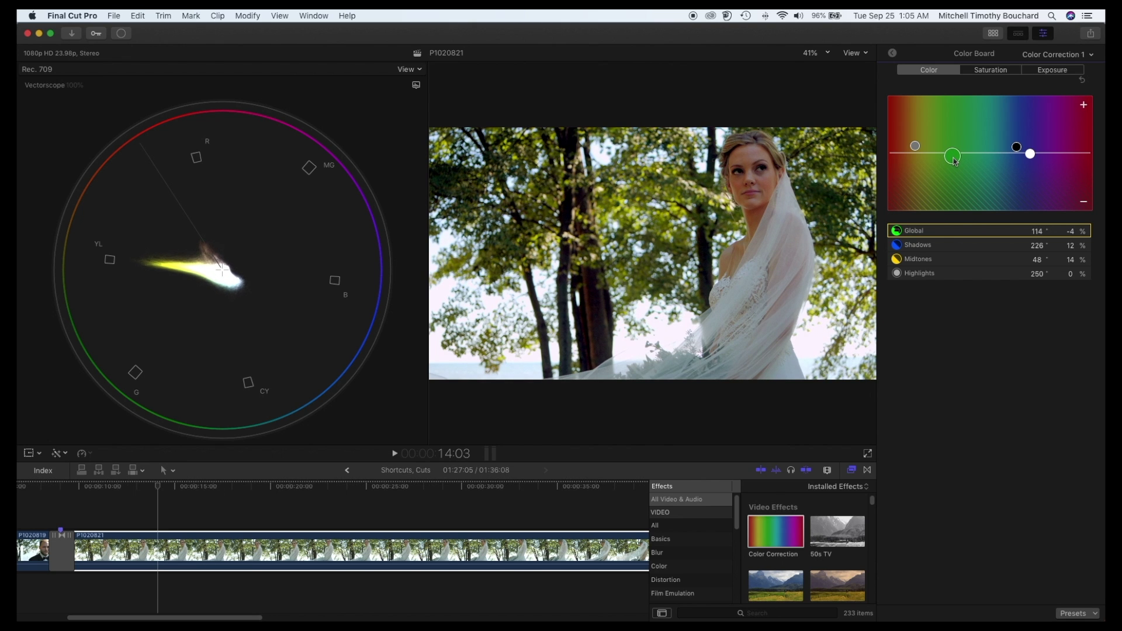
pyautogui.moveTo(915, 147); pyautogui.dragTo(910, 150)
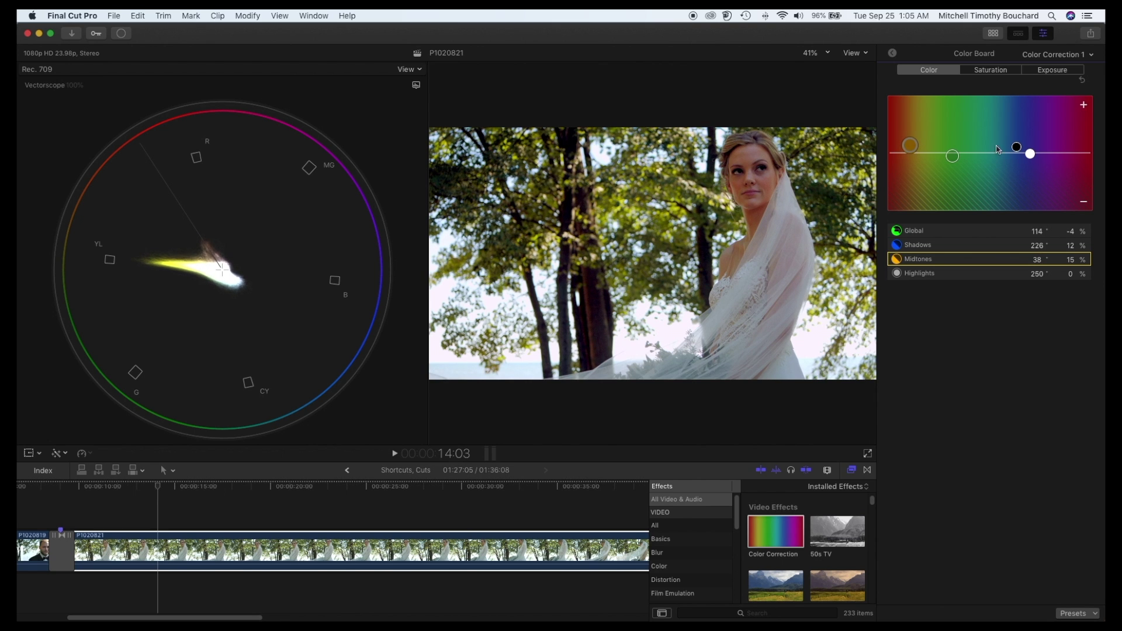
pyautogui.moveTo(1016, 148); pyautogui.dragTo(1020, 150)
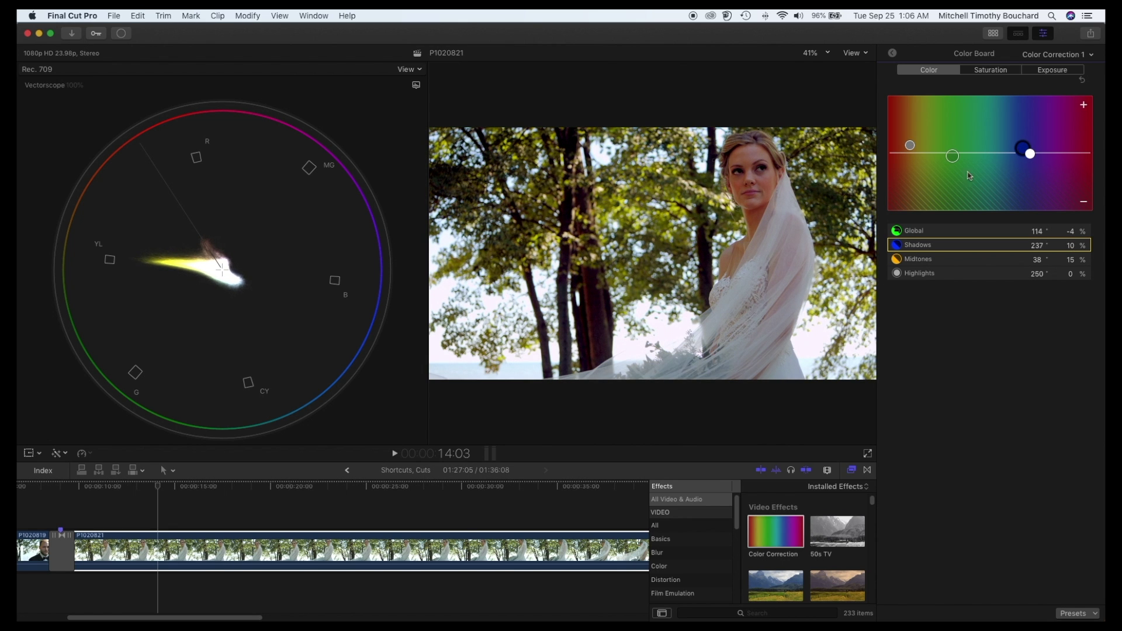
pyautogui.moveTo(953, 156); pyautogui.dragTo(910, 152)
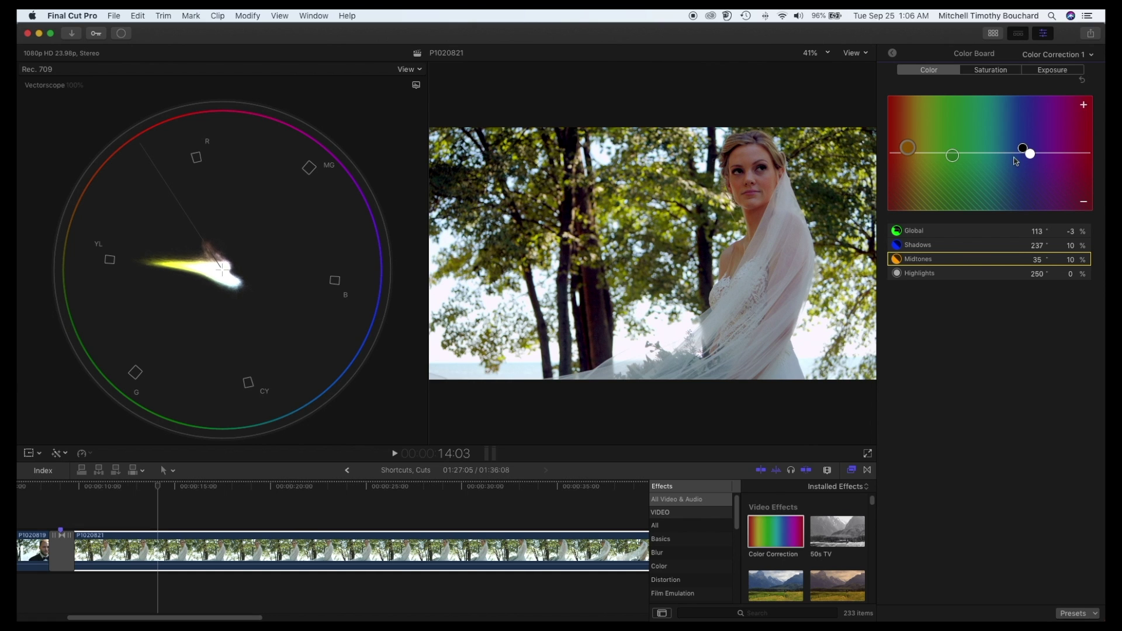
# Set the bride clip's exposure to Shadows -14%, Midtones 21%, Highlights -8% on the luma waveform
pyautogui.click(1045, 70)
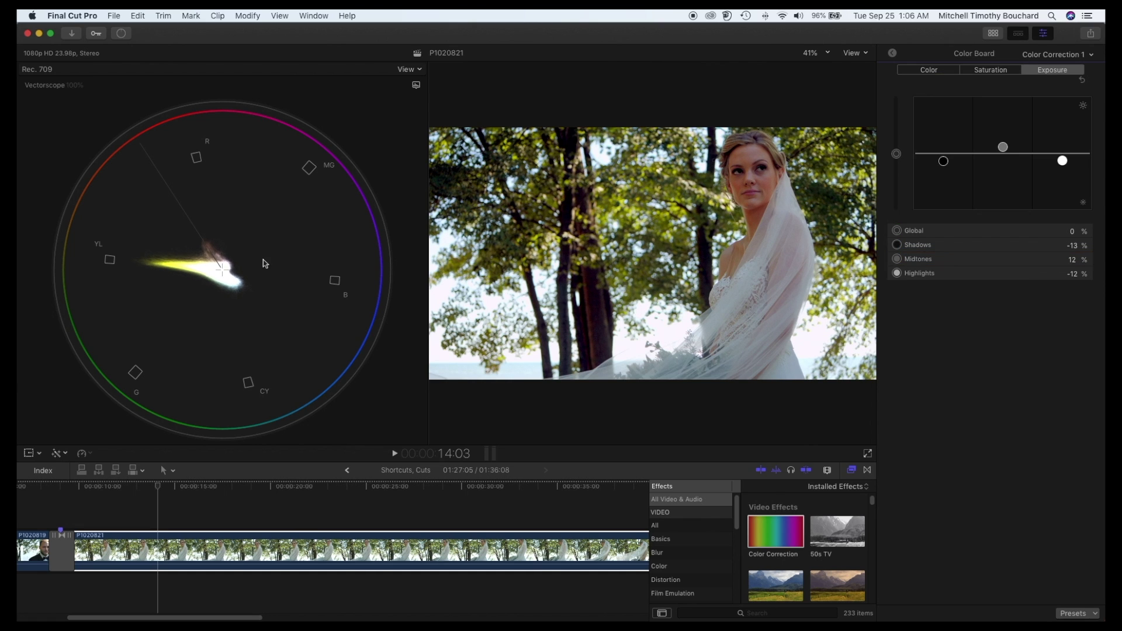
pyautogui.rightClick(286, 266)
pyautogui.press('Escape')
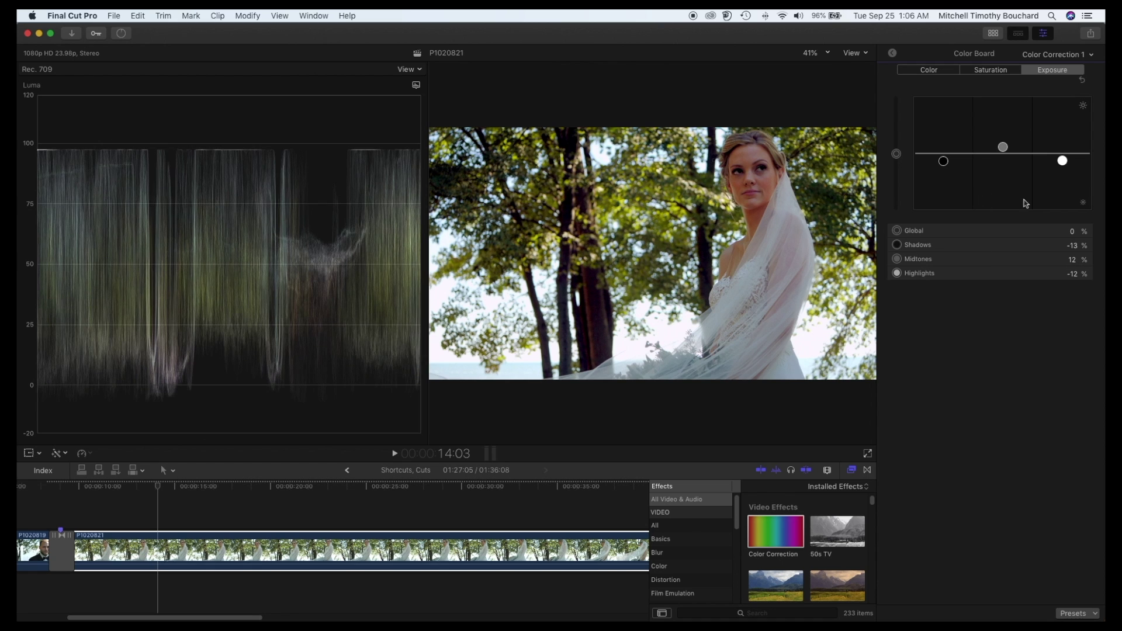
pyautogui.moveTo(1064, 166); pyautogui.dragTo(1005, 144)
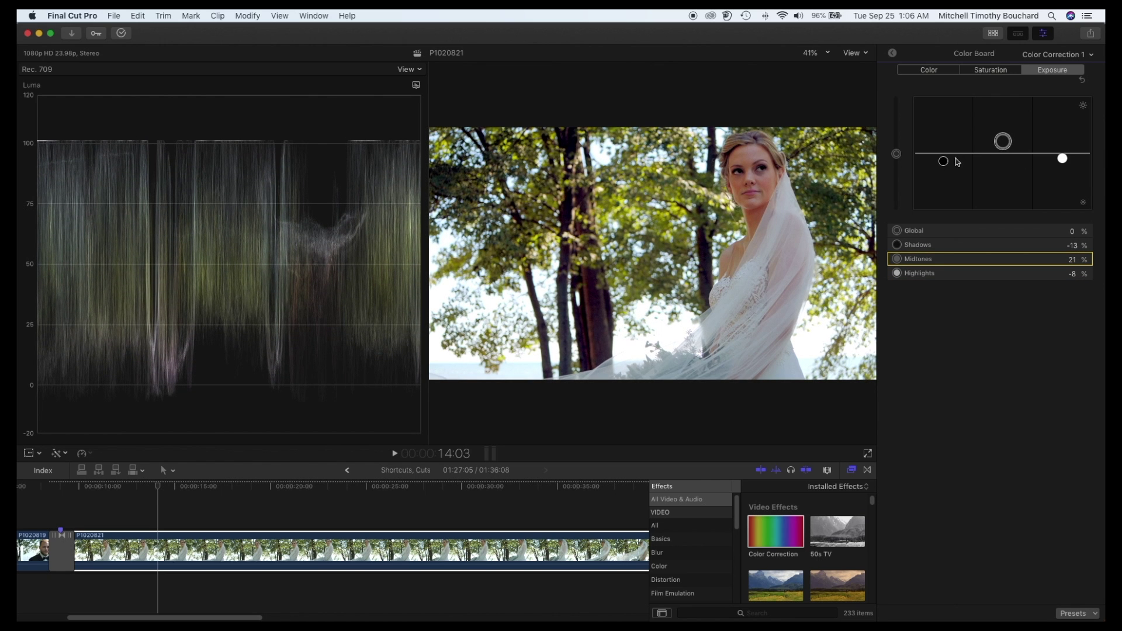
pyautogui.moveTo(943, 162); pyautogui.dragTo(943, 162)
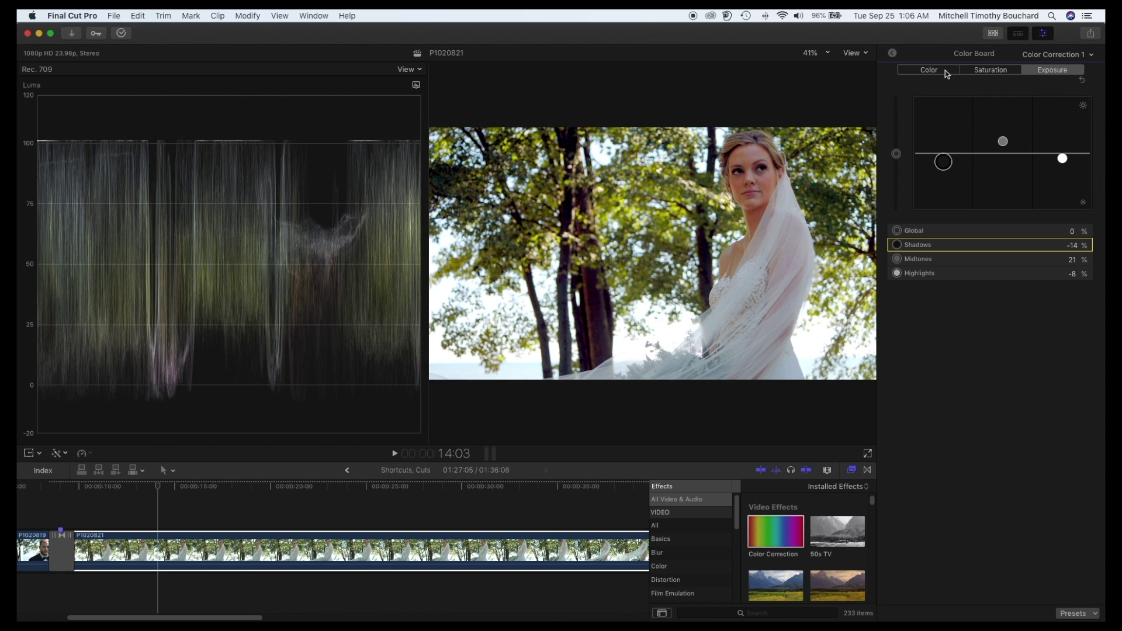
# Toggle the bride clip's Color Correction 1 off and back on, then move the playhead to 15:19
pyautogui.click(906, 58)
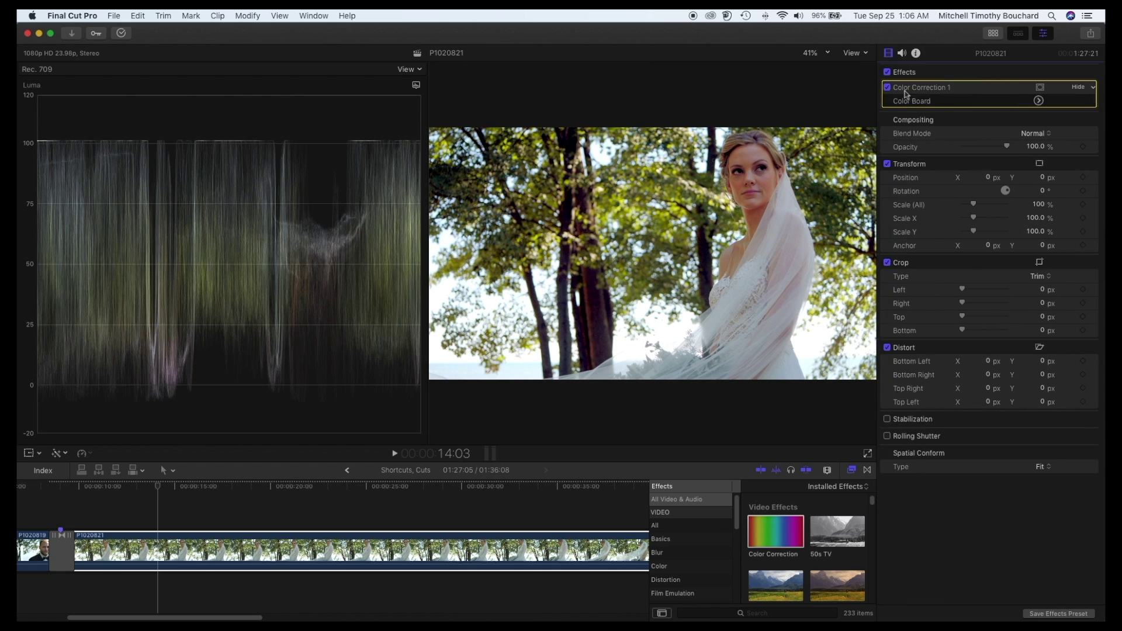
pyautogui.click(888, 89)
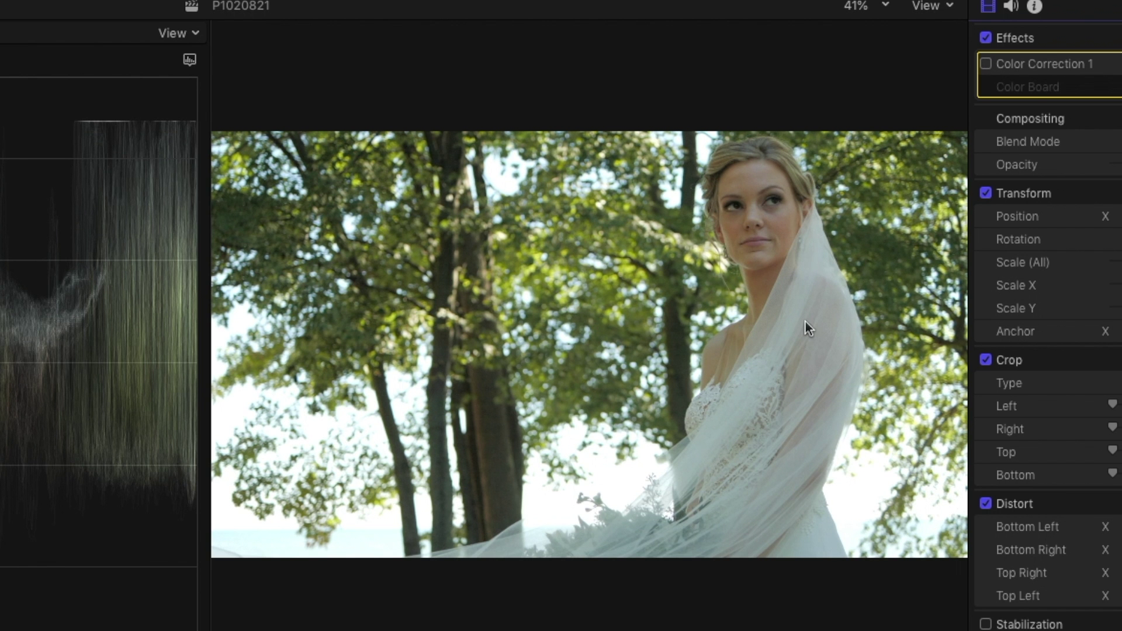
pyautogui.click(986, 64)
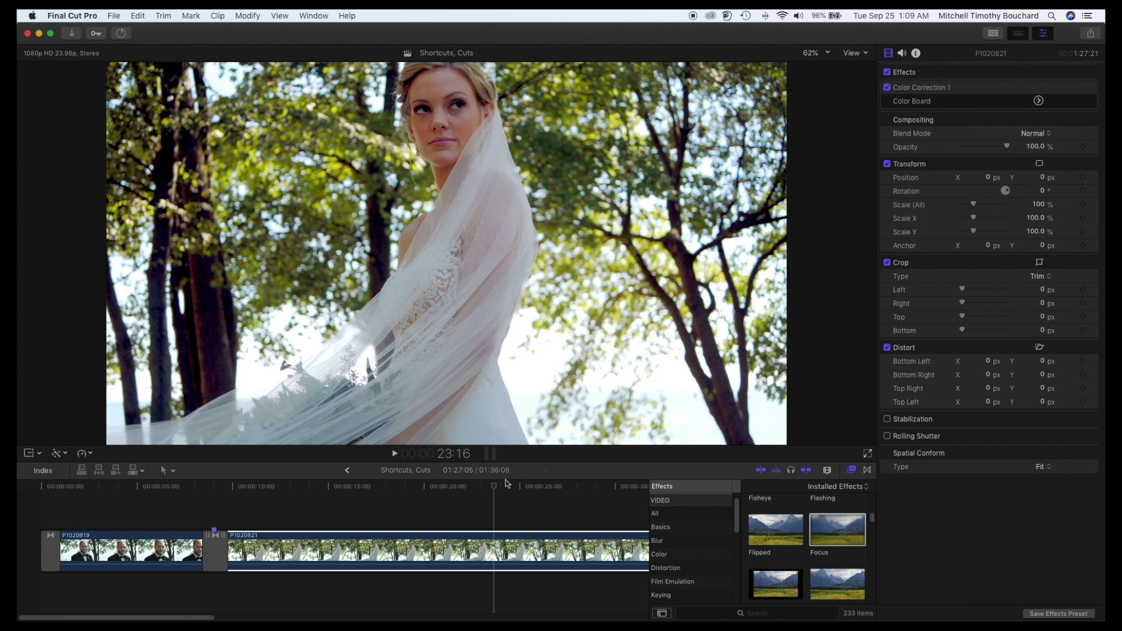
pyautogui.click(343, 494)
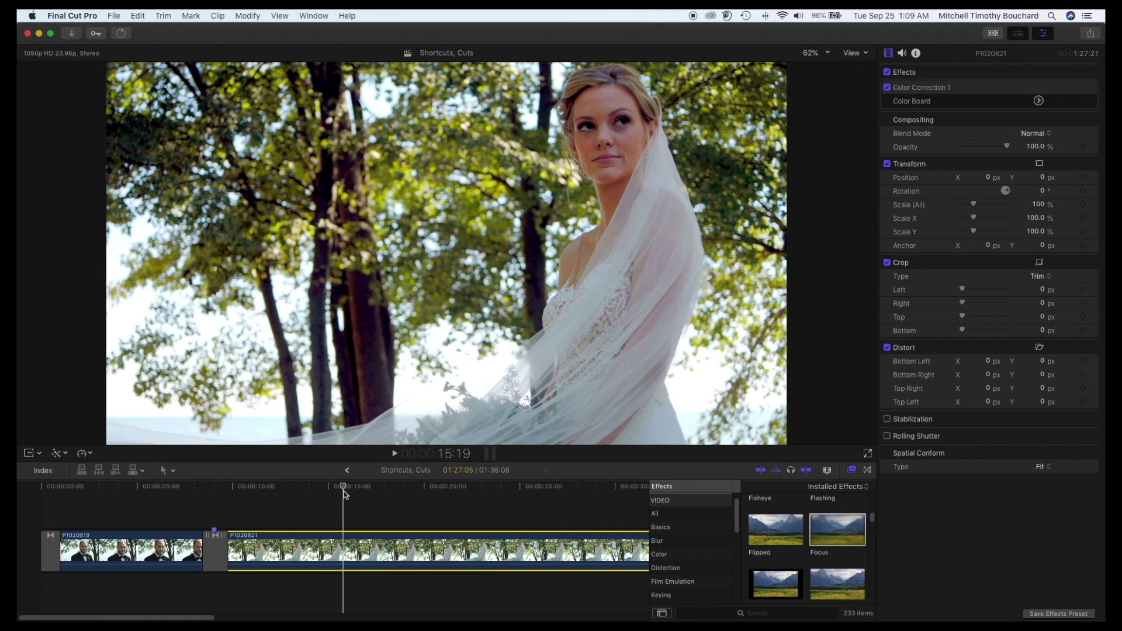